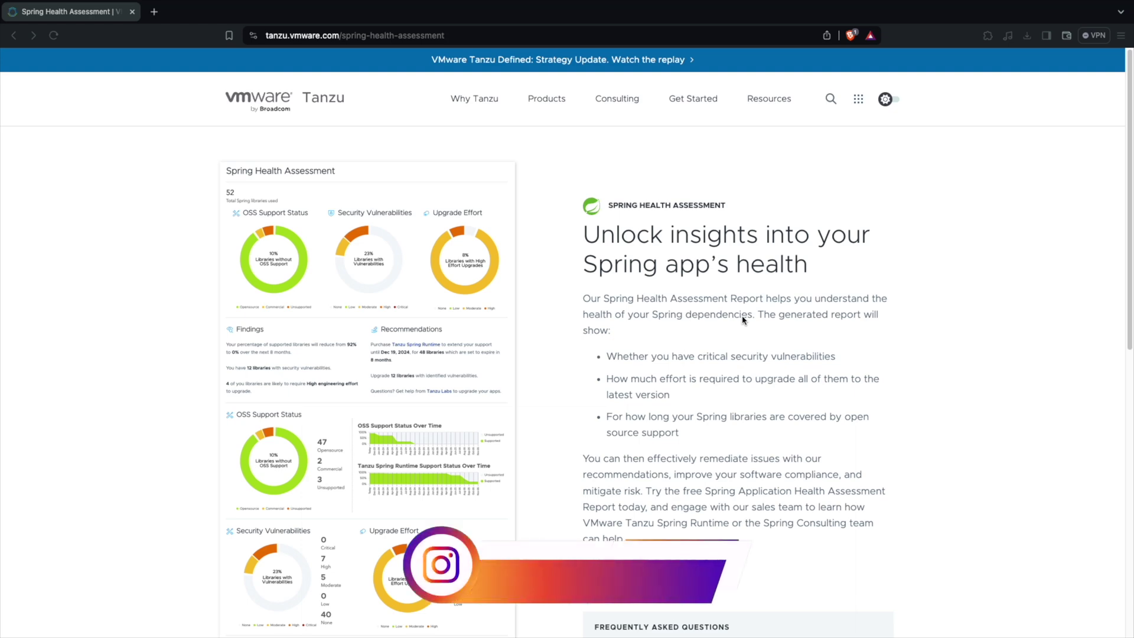
Change into the spring-ai-example project folder in iTerm2.
scroll(743, 320, "down", 4)
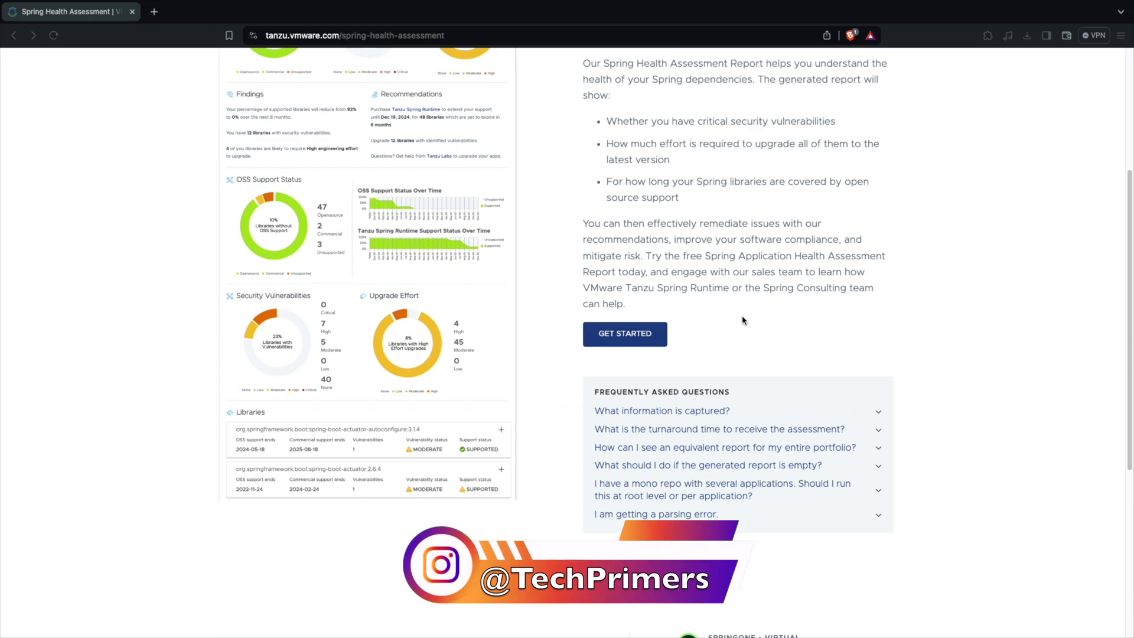
scroll(743, 320, "up", 2)
scroll(744, 320, "up", 2)
mouse_move(679, 630)
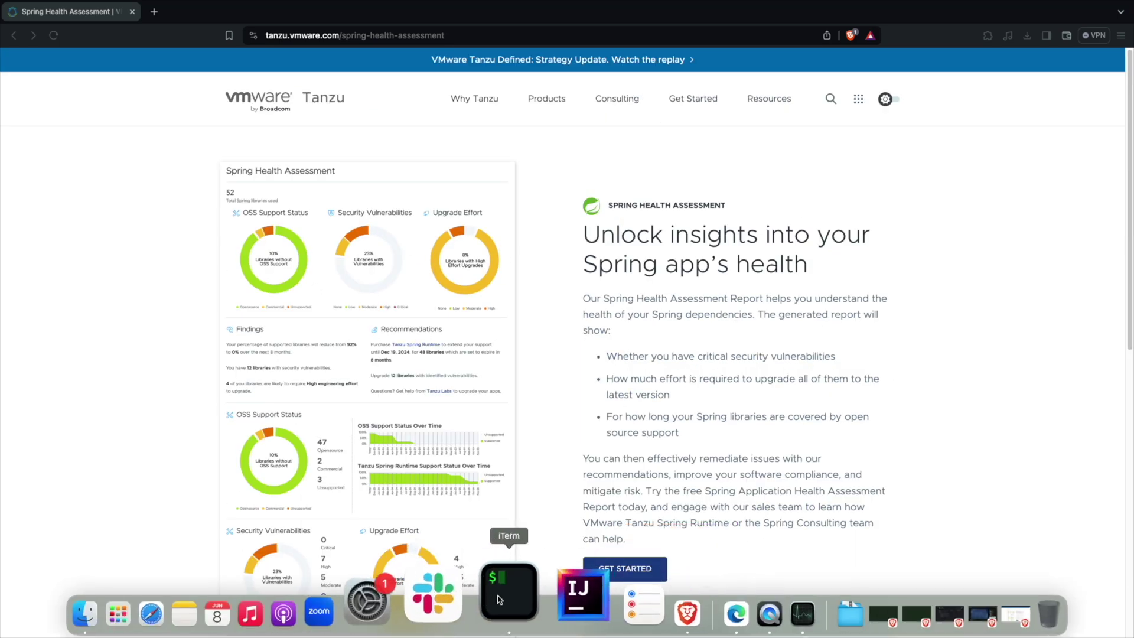
left_click(499, 599)
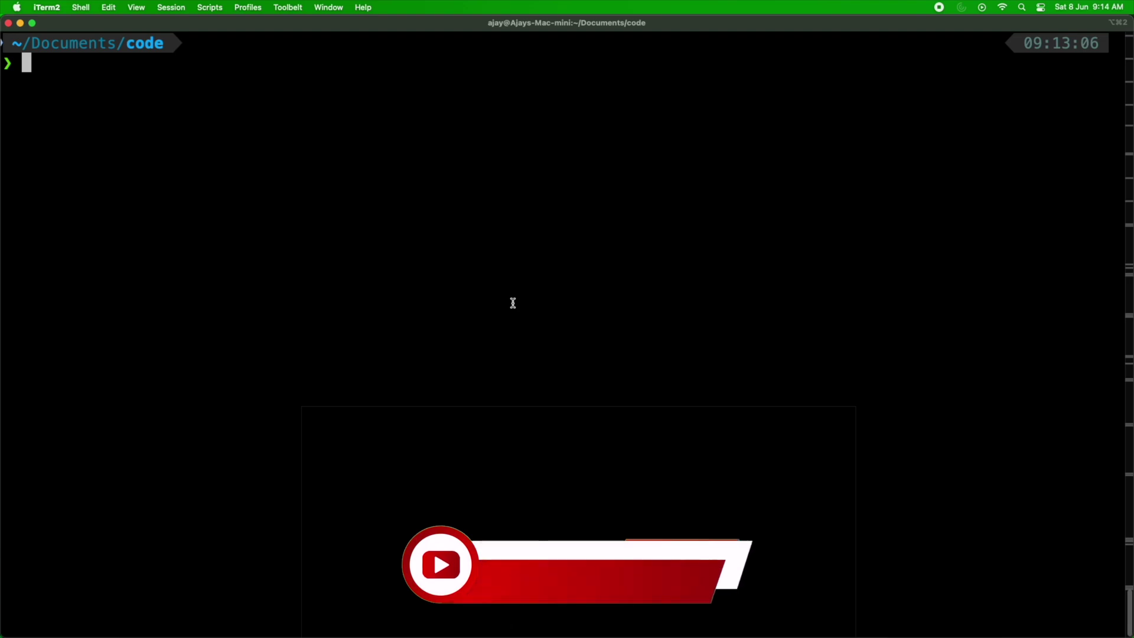
type("cd spring-ai-ex")
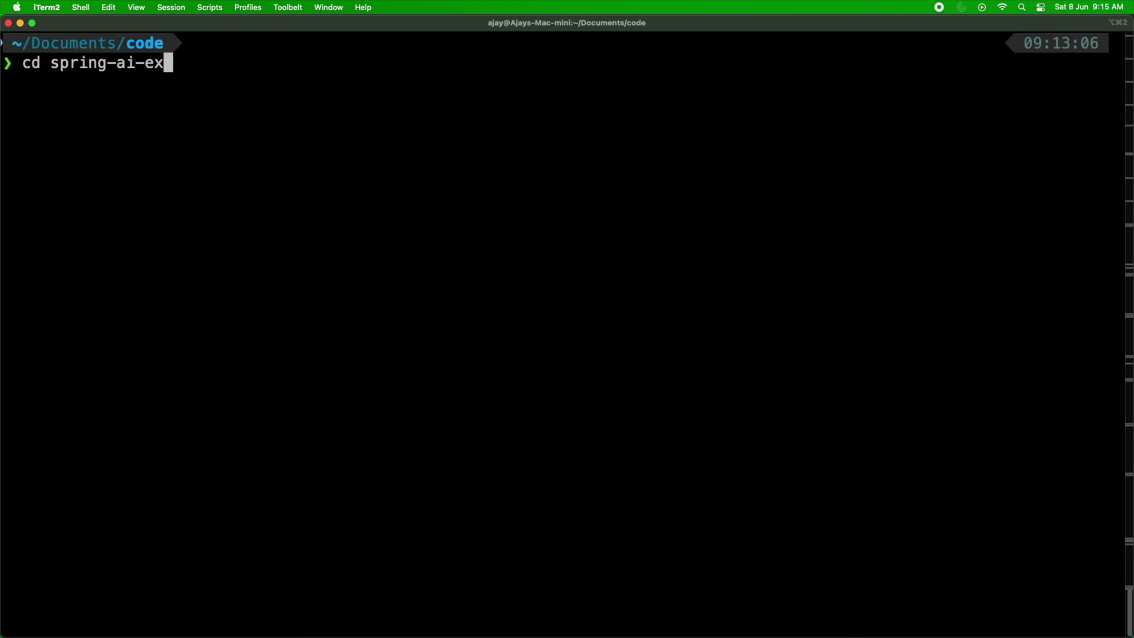
key("Tab")
key("Return")
List the folder's files with ls and return to the Spring Health Assessment page.
type("ls")
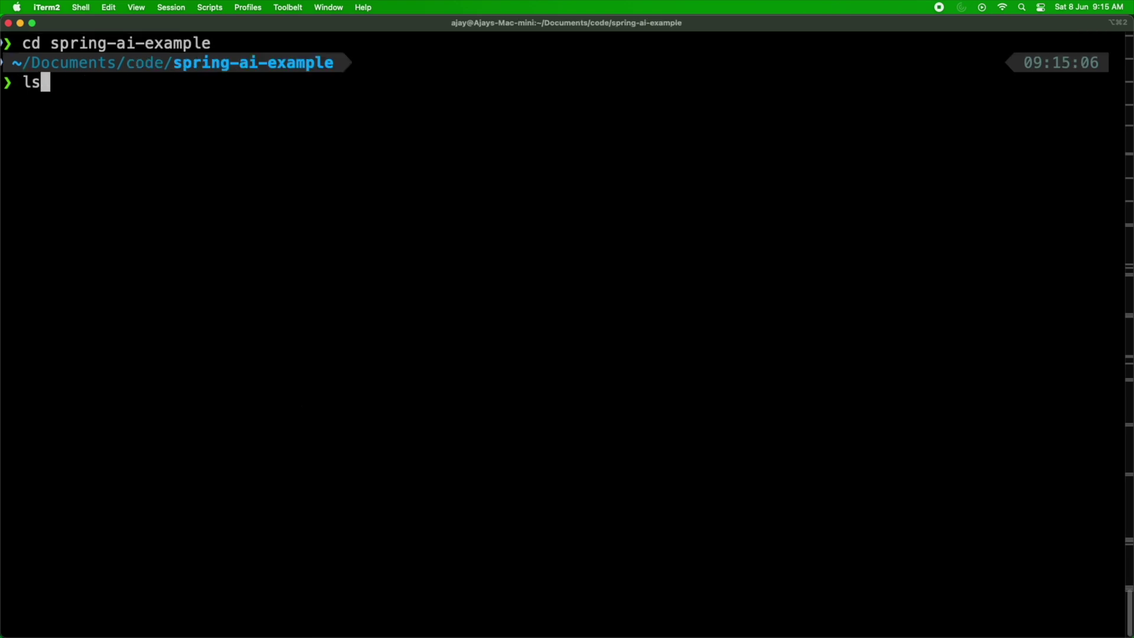
key("Return")
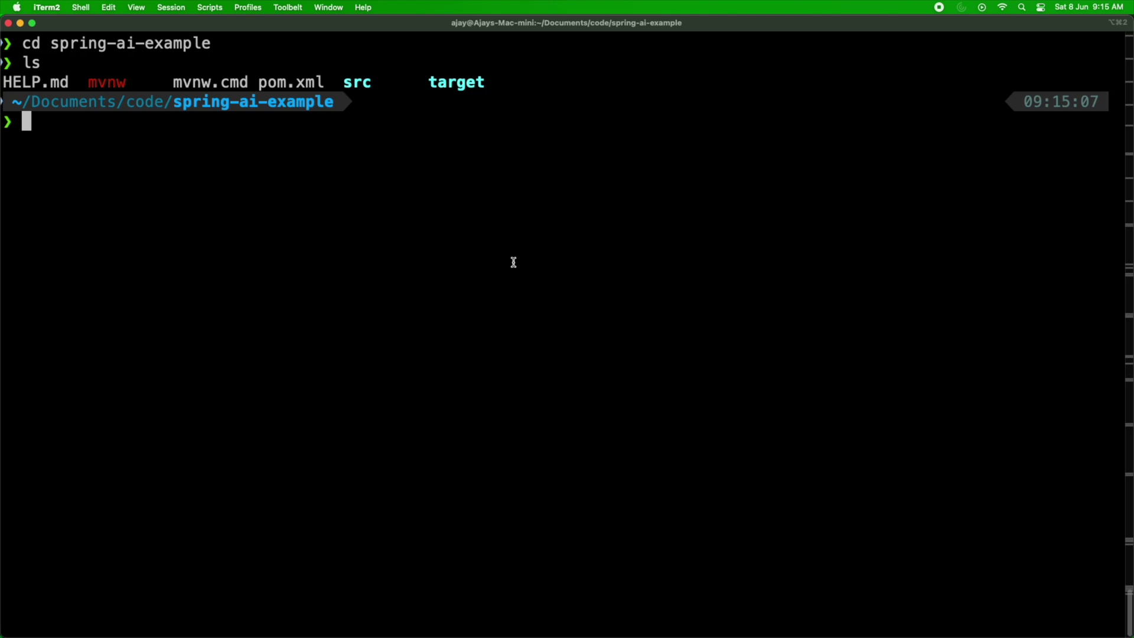
key("super+Tab")
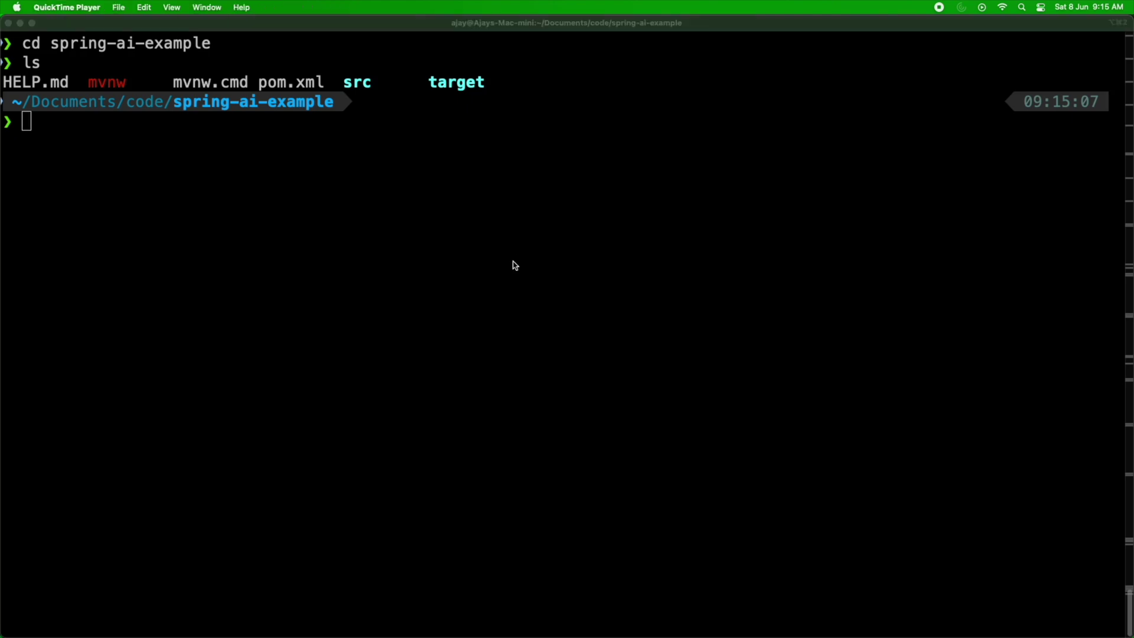
key("ctrl+Right")
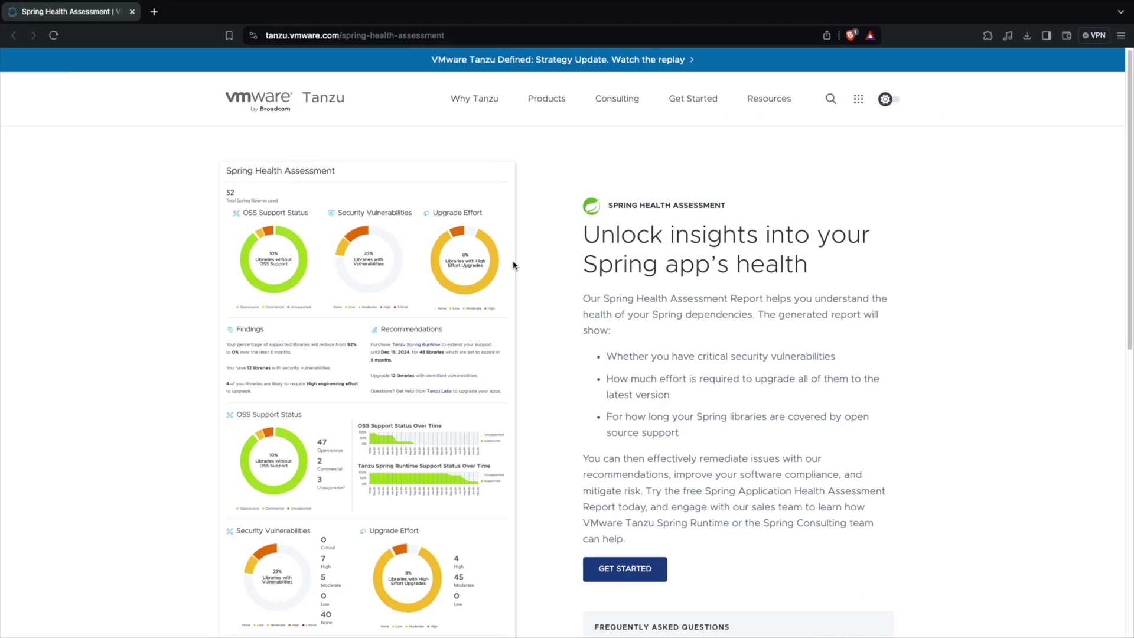
Jump from GET STARTED to the report upload steps.
scroll(508, 268, "down", 3)
scroll(499, 275, "up", 3)
left_click(320, 34)
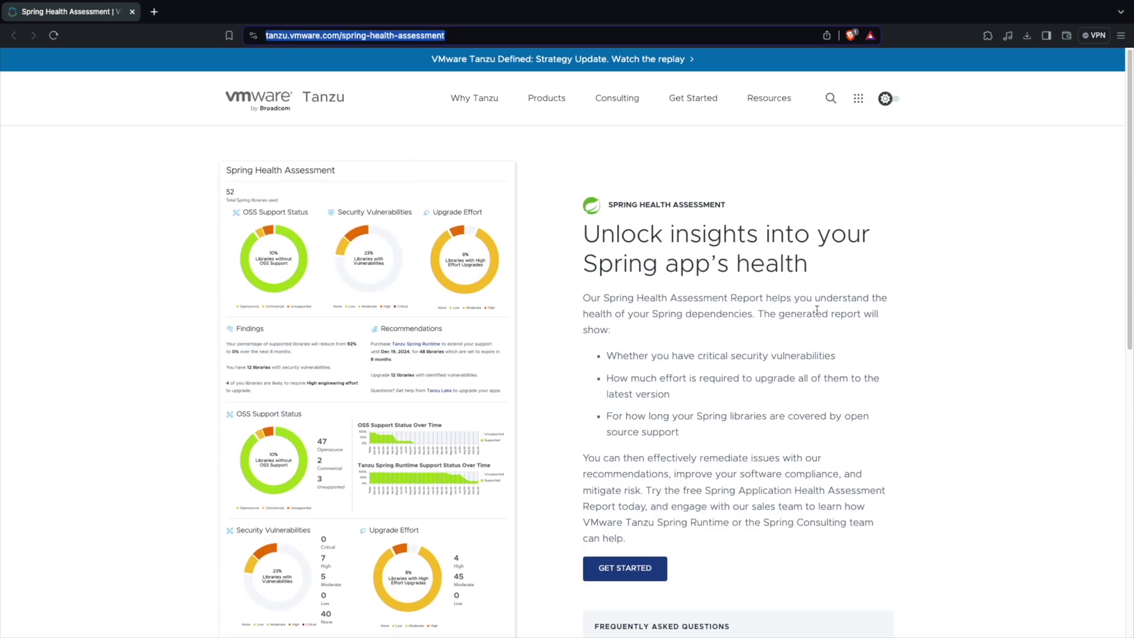
scroll(560, 245, "down", 3)
left_click(648, 387)
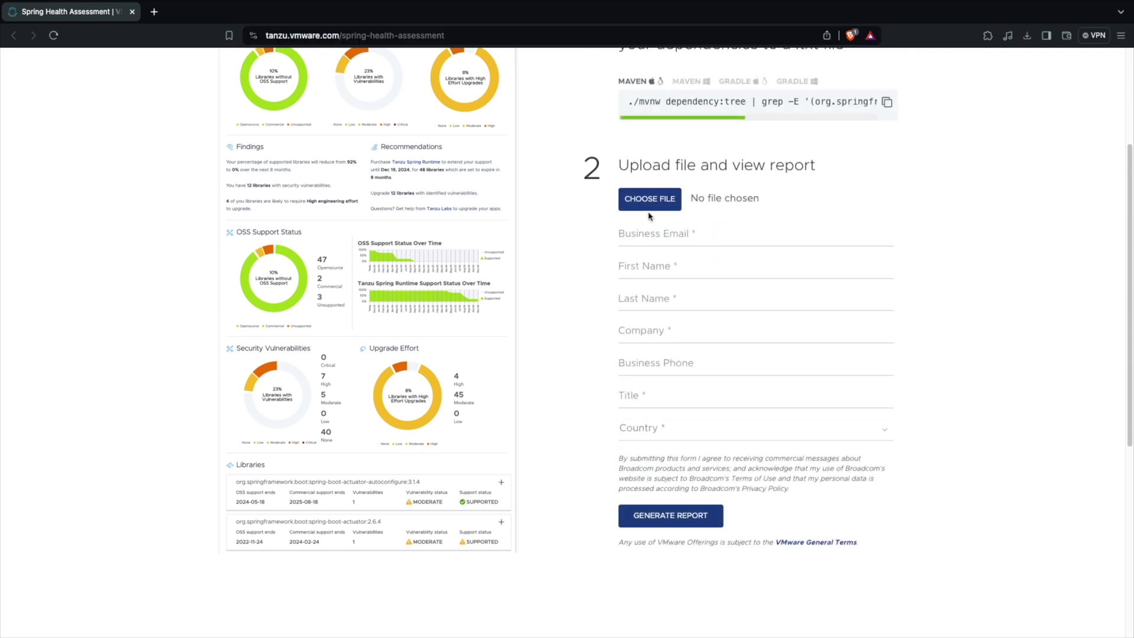
Copy step 1's Maven dependency-tree export command and switch back to the terminal.
scroll(644, 210, "up", 3)
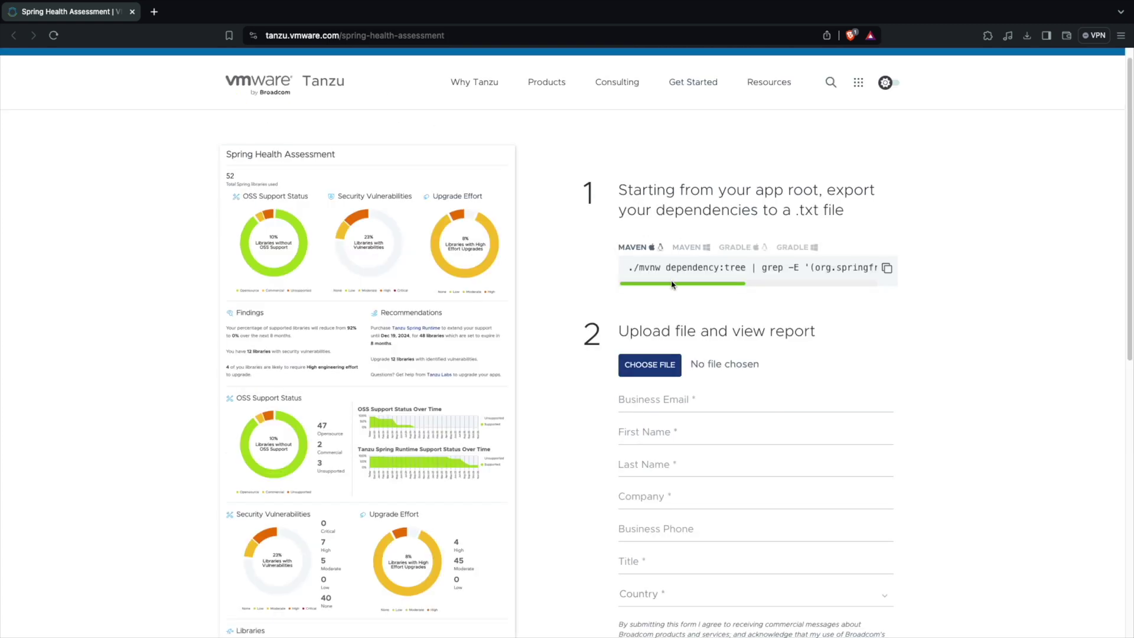
left_click_drag(672, 284, 555, 294)
left_click(888, 268)
key("ctrl+Left")
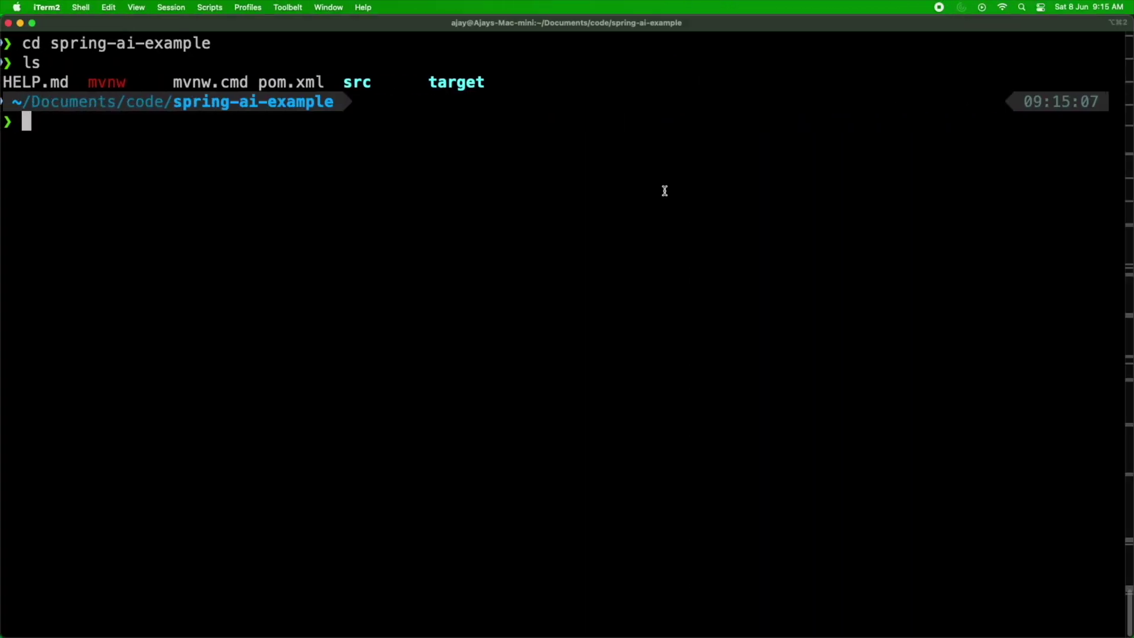
Paste and run the mvnw dependency:tree command to write spring-dependencies.txt, then return to the browser.
key("super+v")
key("Return")
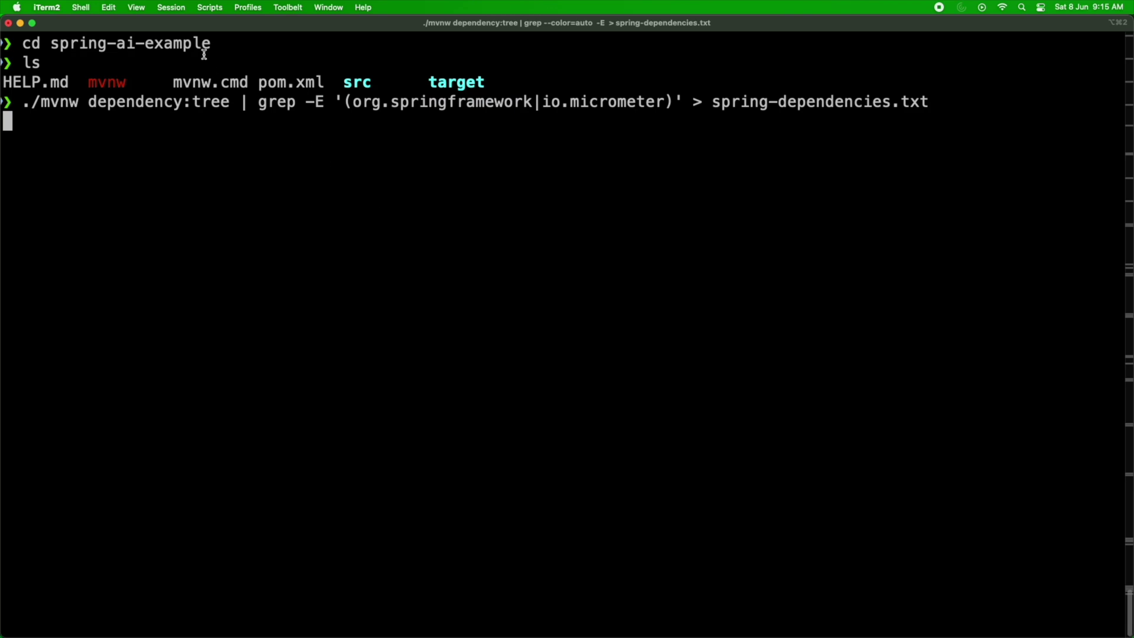
left_click_drag(714, 101, 924, 96)
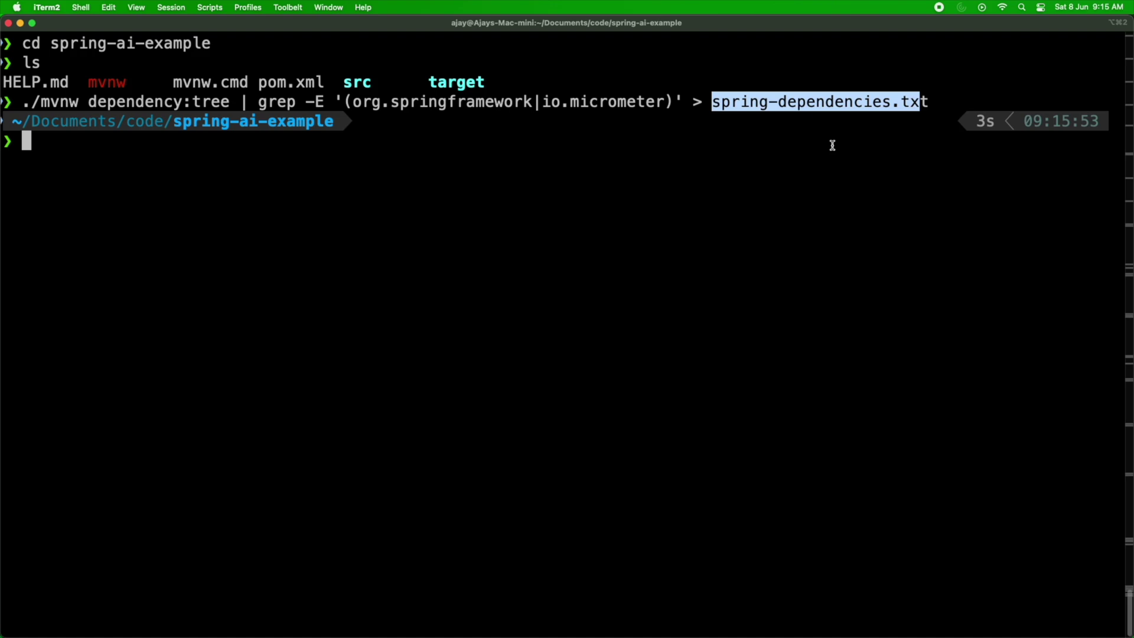
key("alt+Right")
key("ctrl+Right")
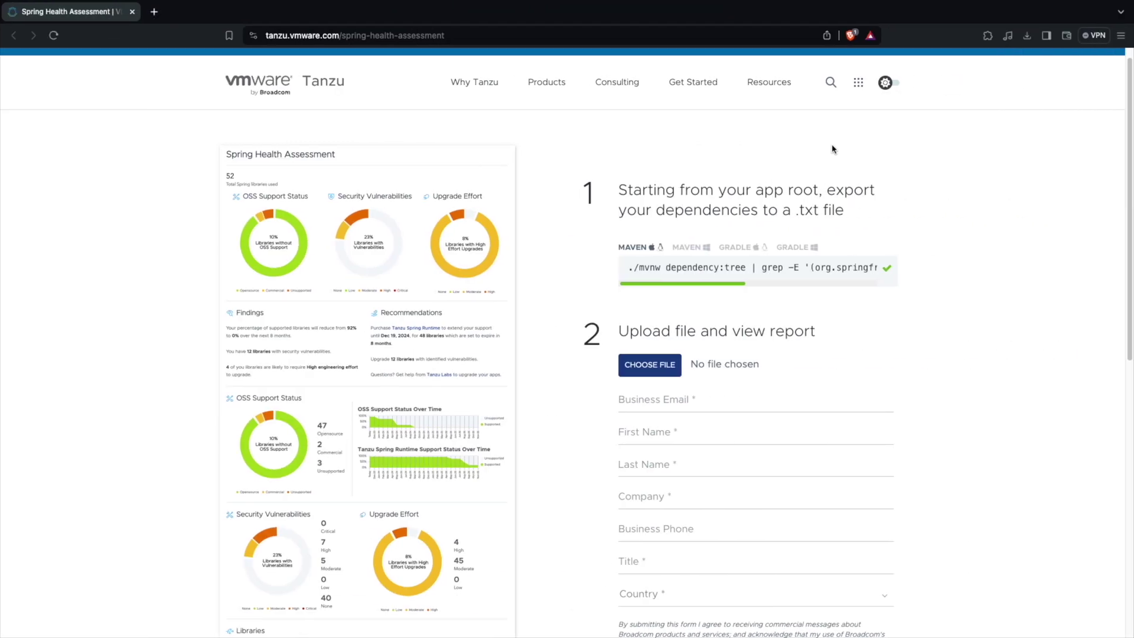
Attach spring-dependencies.txt from code > spring-ai-example to the upload form.
left_click(677, 366)
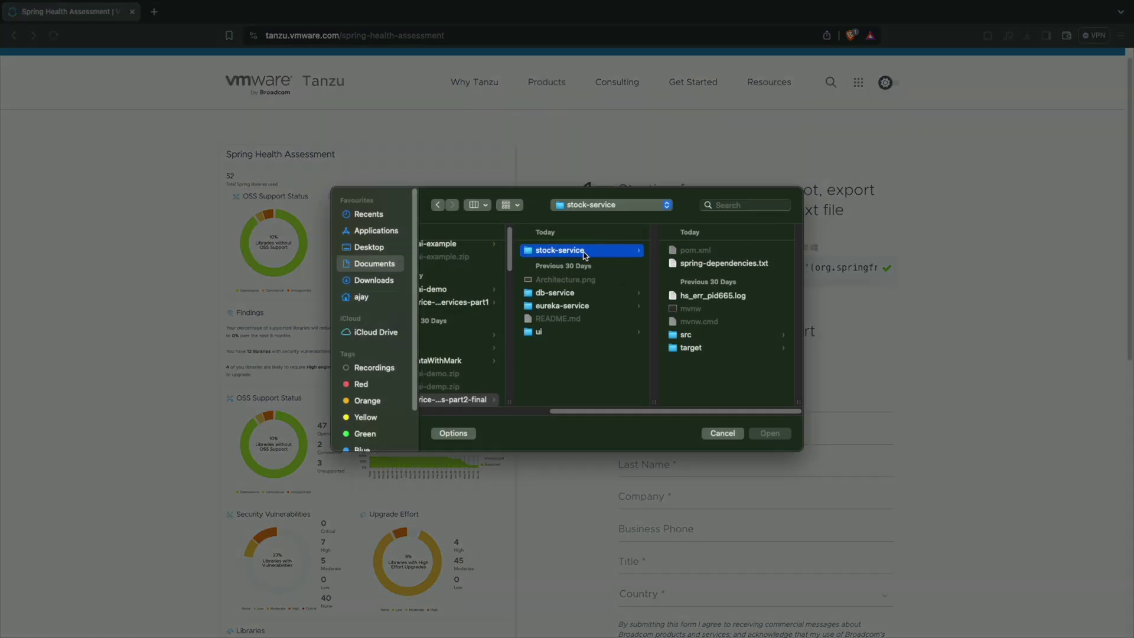
left_click(570, 207)
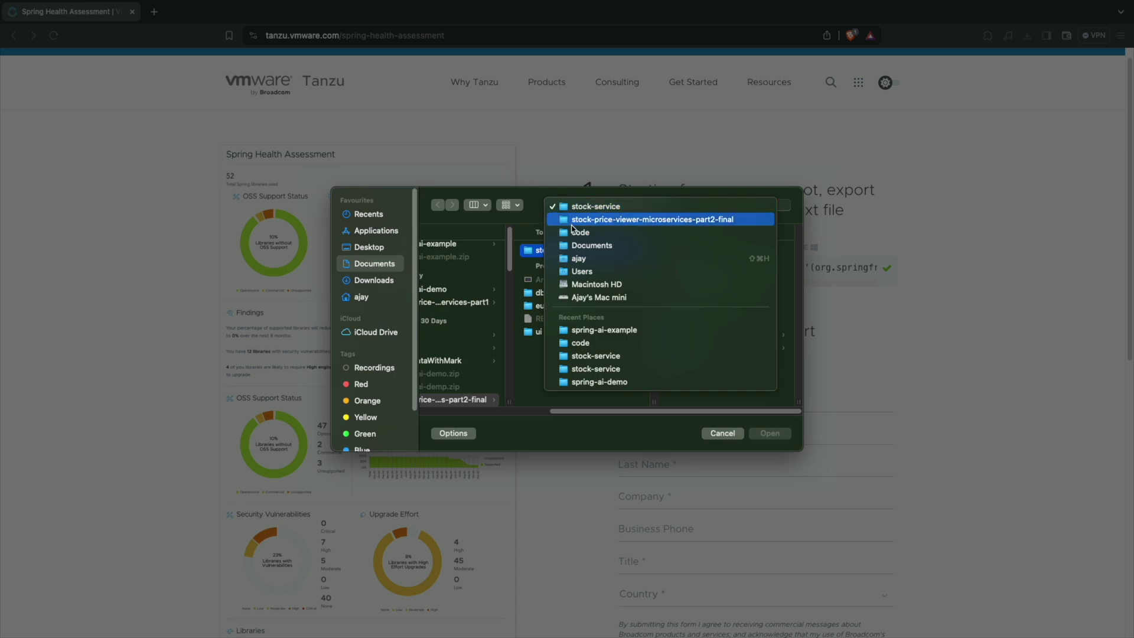
left_click(574, 236)
left_click(623, 251)
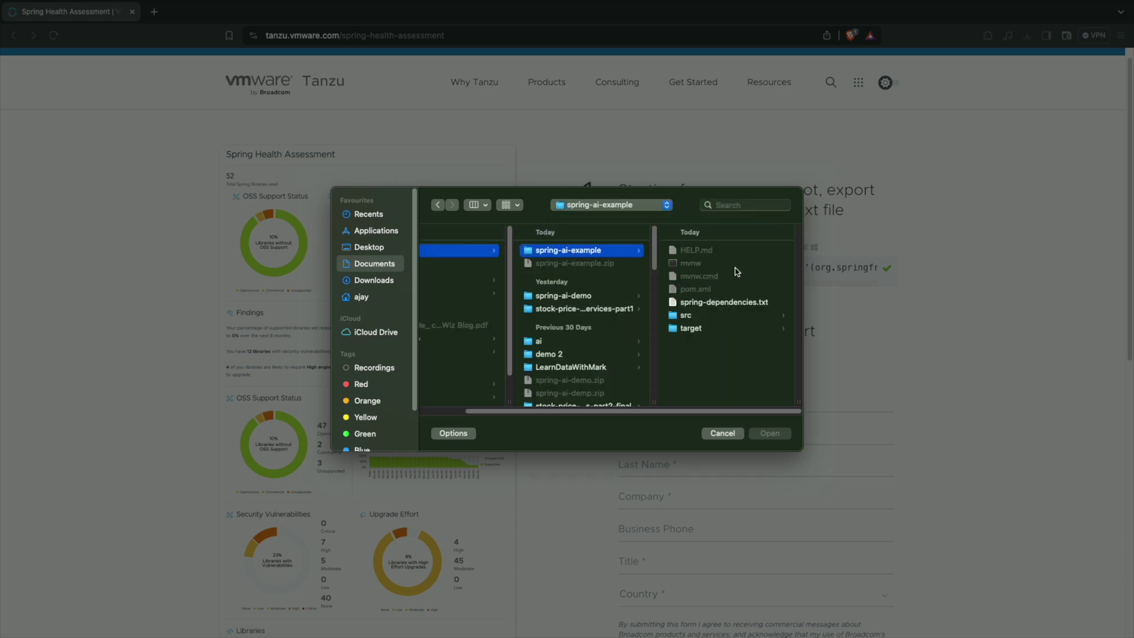
double_click(719, 302)
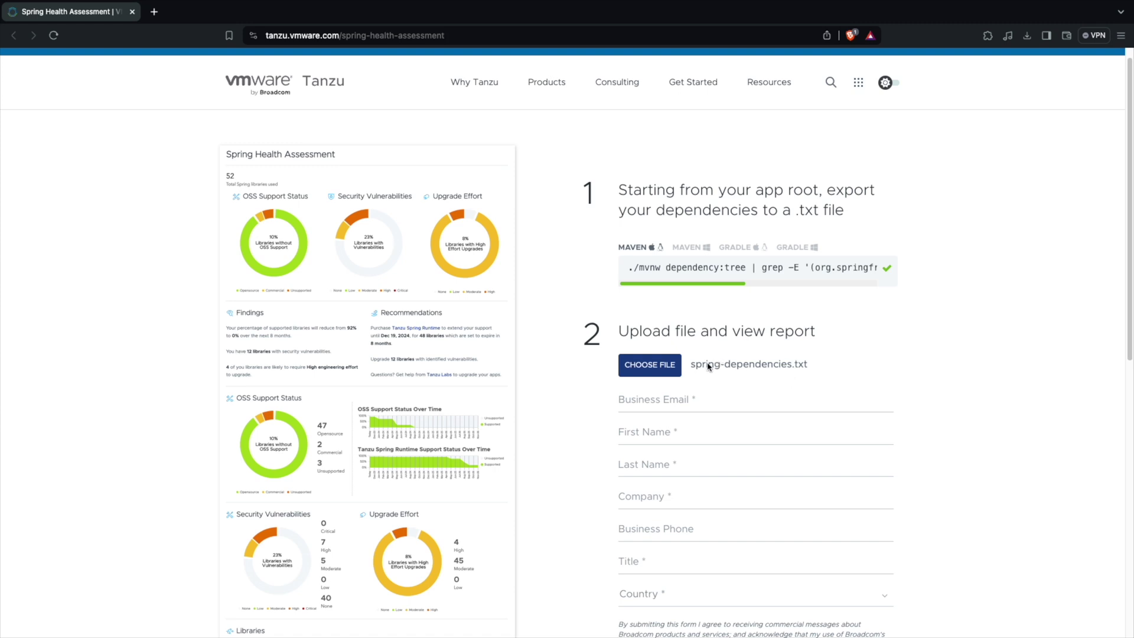
Enter the business email, first name, last name and company name.
left_click(681, 398)
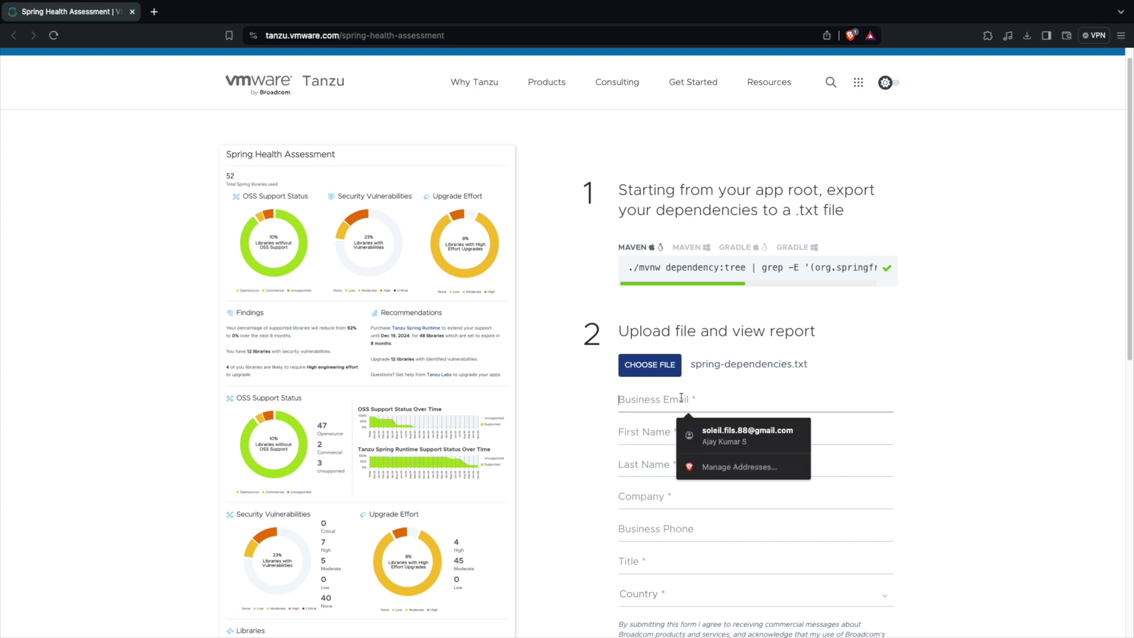
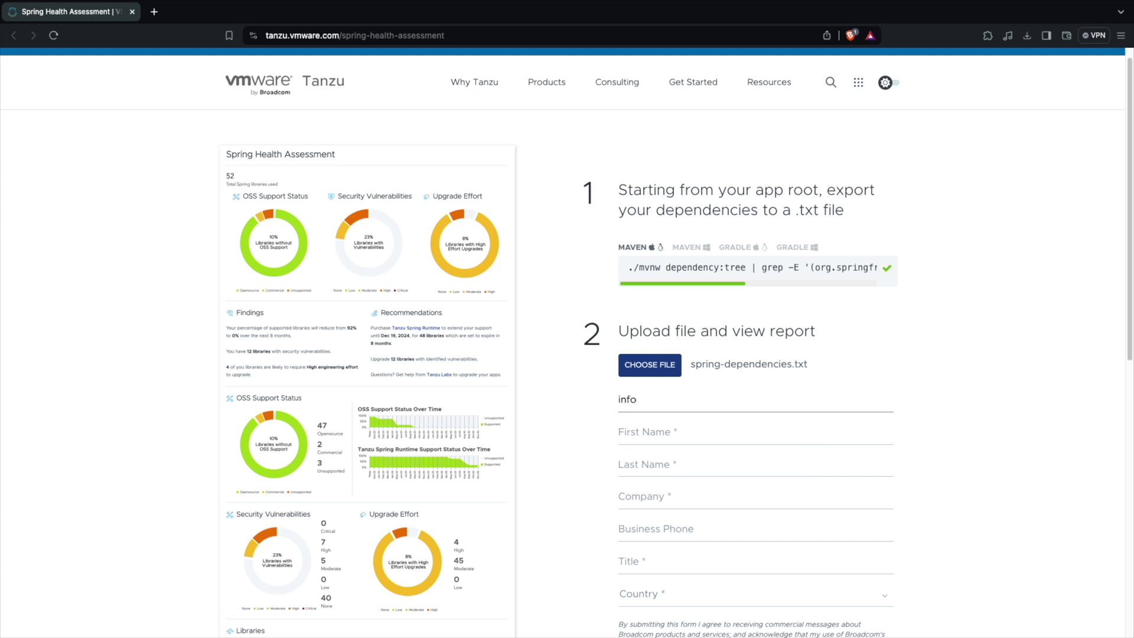
left_click(644, 432)
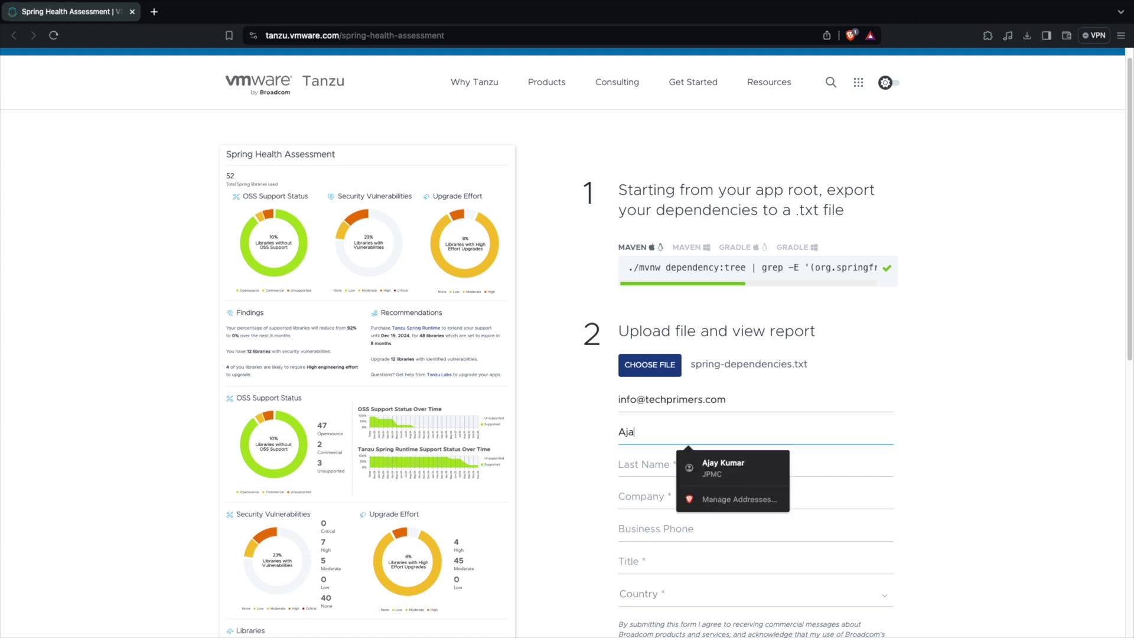
key("Tab")
key("Tab")
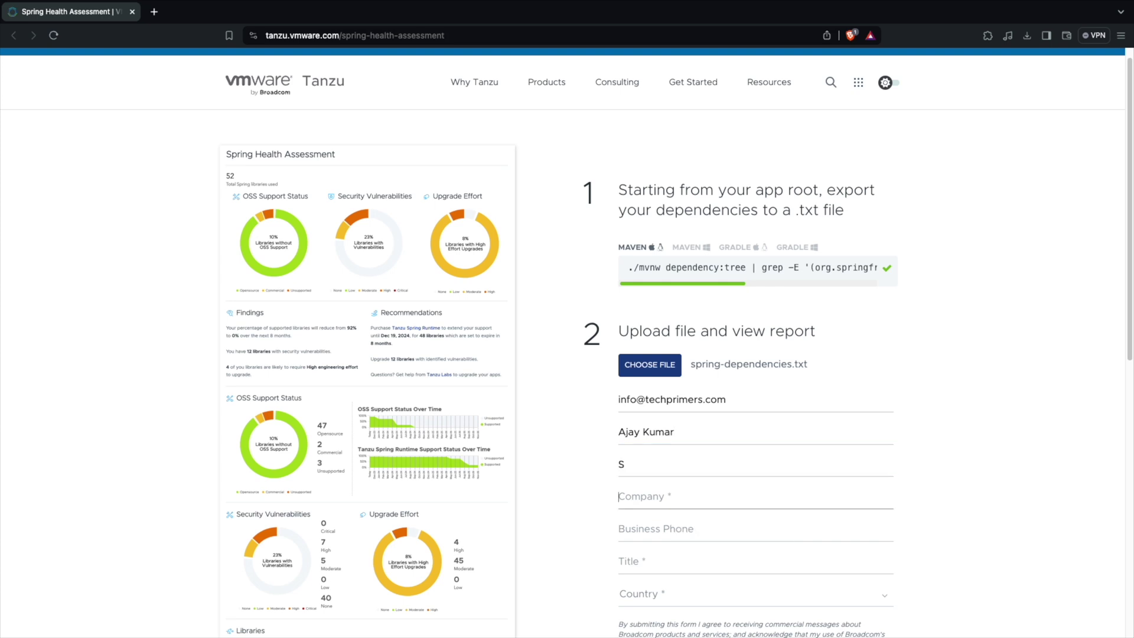
Set title Developer and country India, accept the consent terms, and generate the report.
key("Tab")
key("Tab")
type("Developer")
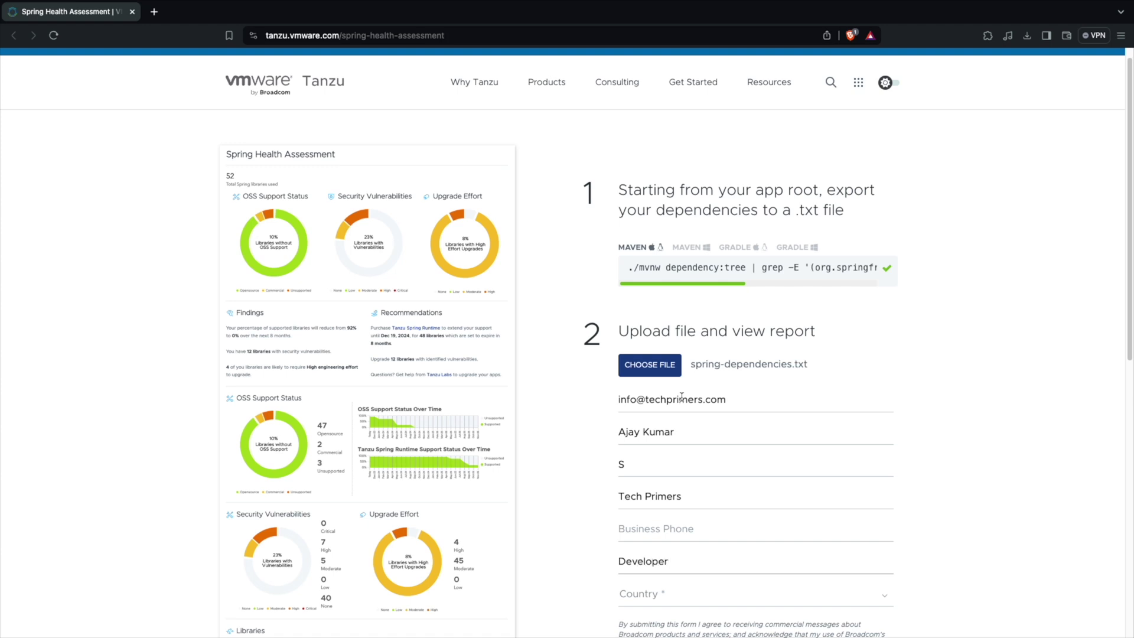
key("Tab")
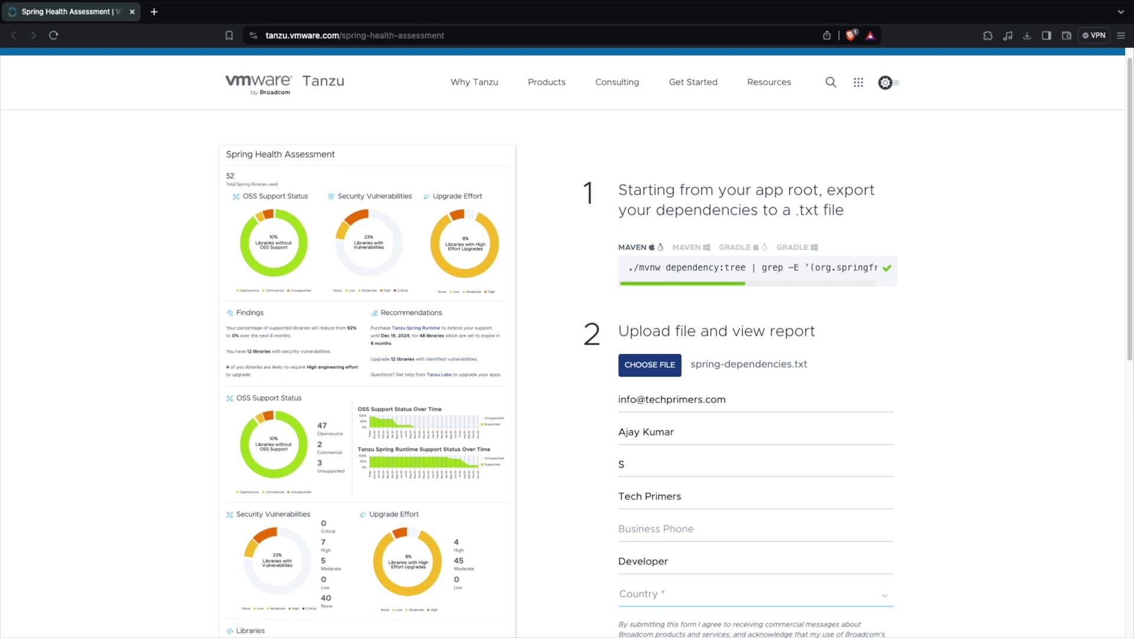
type("India")
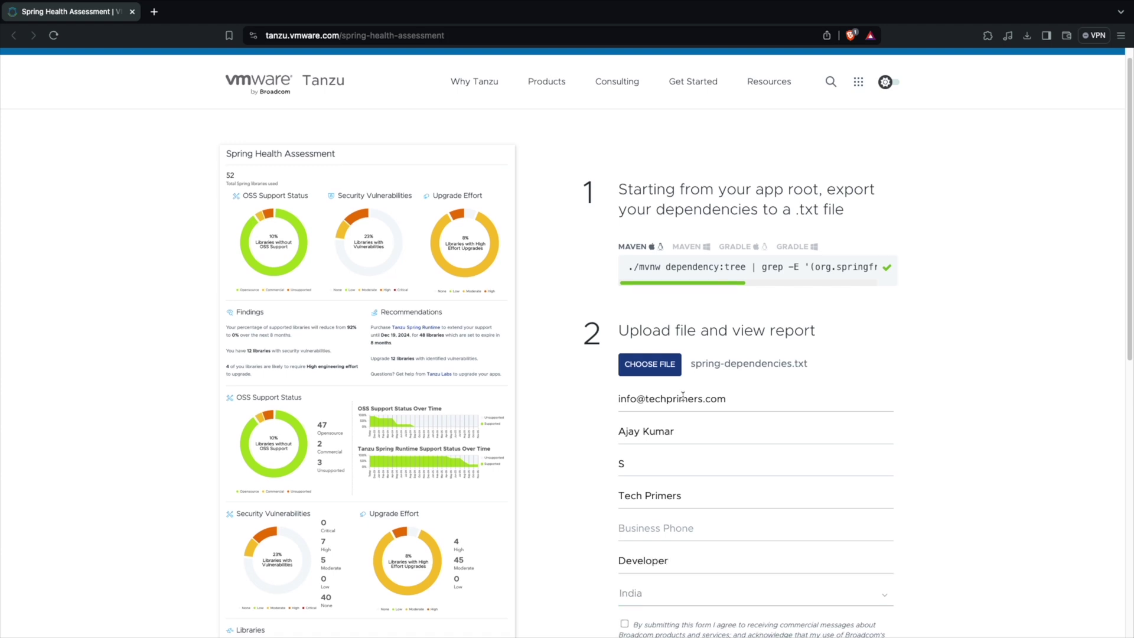
scroll(716, 542, "down", 2)
left_click(625, 555)
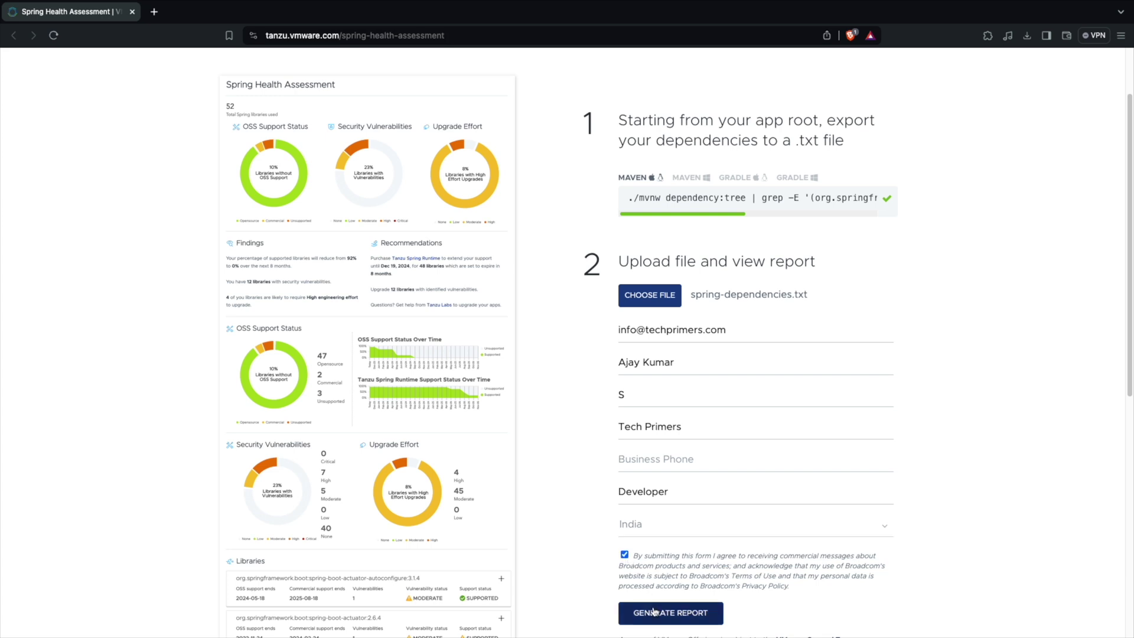
left_click(652, 608)
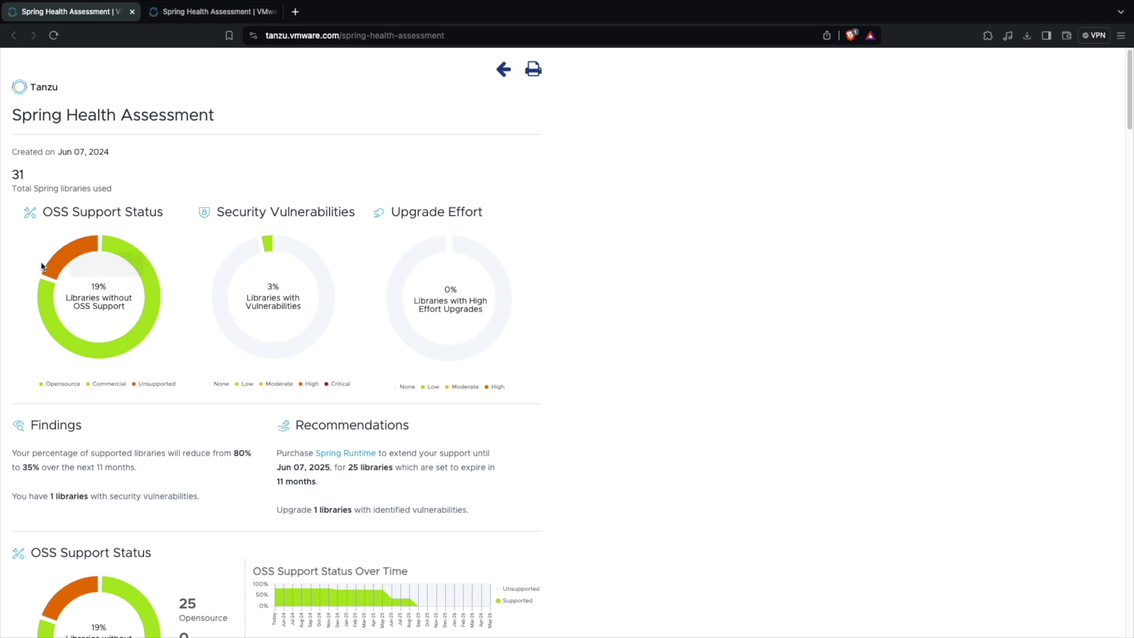
Scroll to OSS Support Status and highlight the 25 open-source and 6 unsupported library counts.
mouse_move(68, 266)
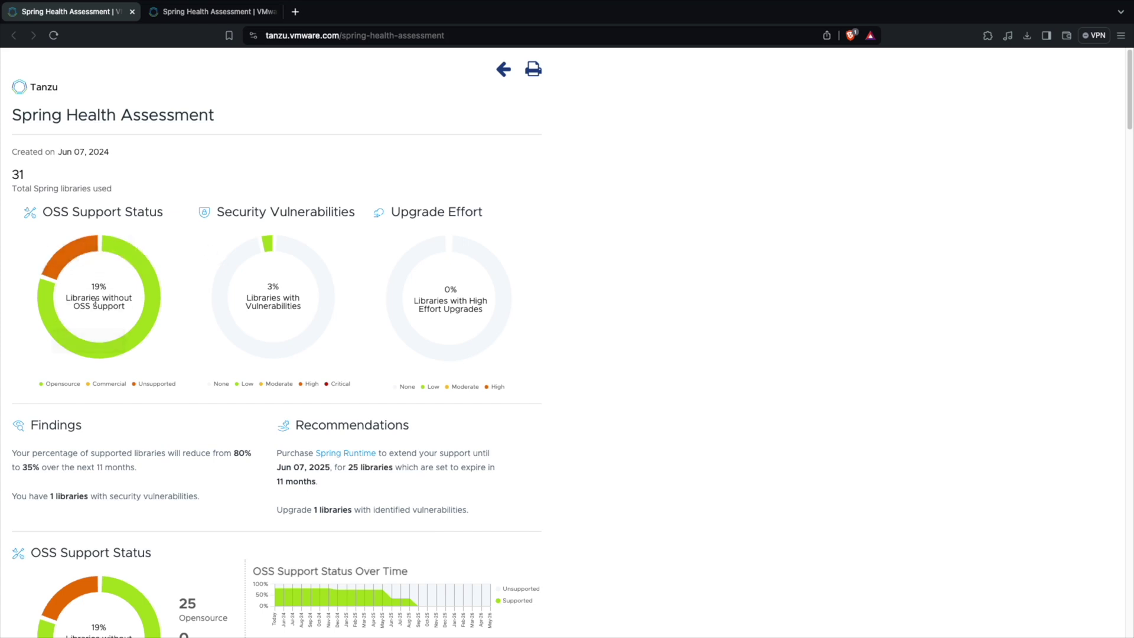
scroll(96, 304, "down", 1)
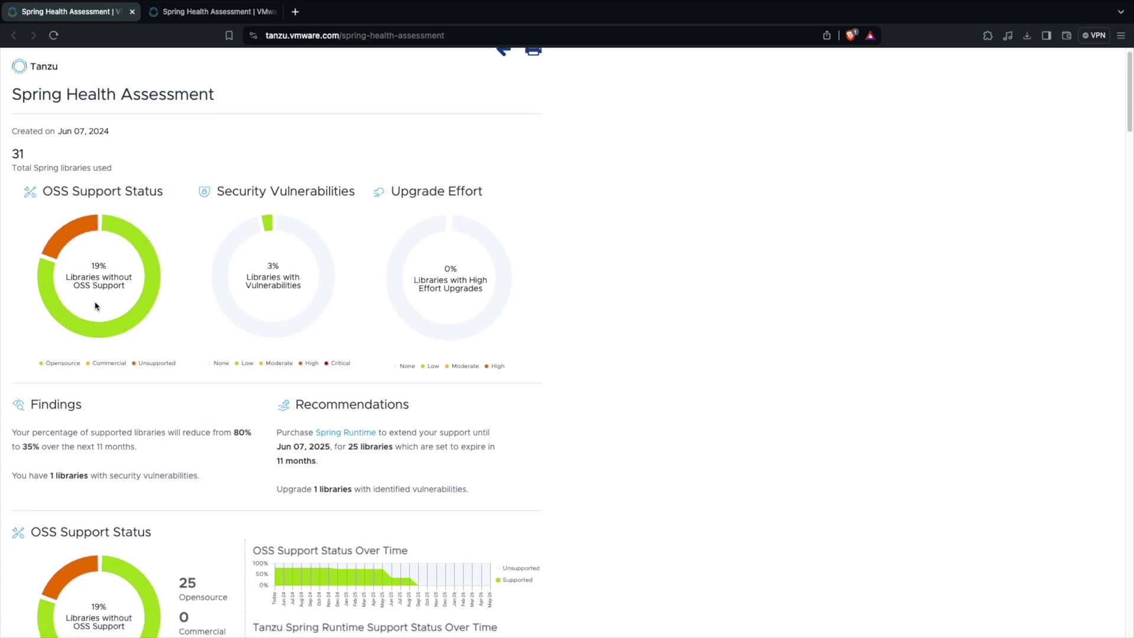
mouse_move(266, 231)
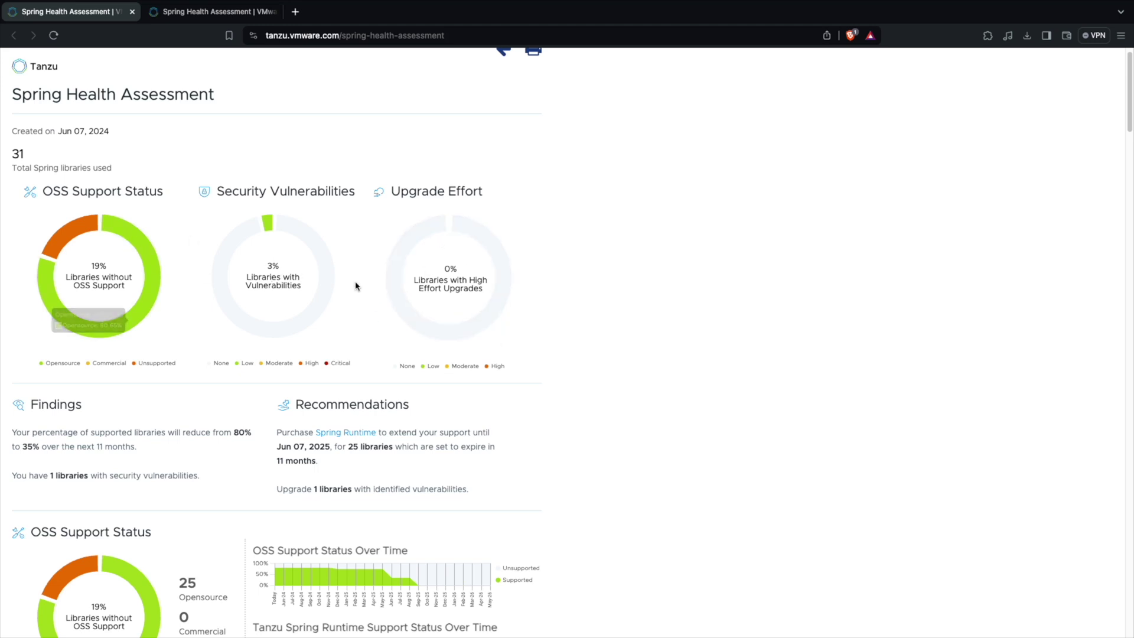
scroll(417, 352, "down", 2)
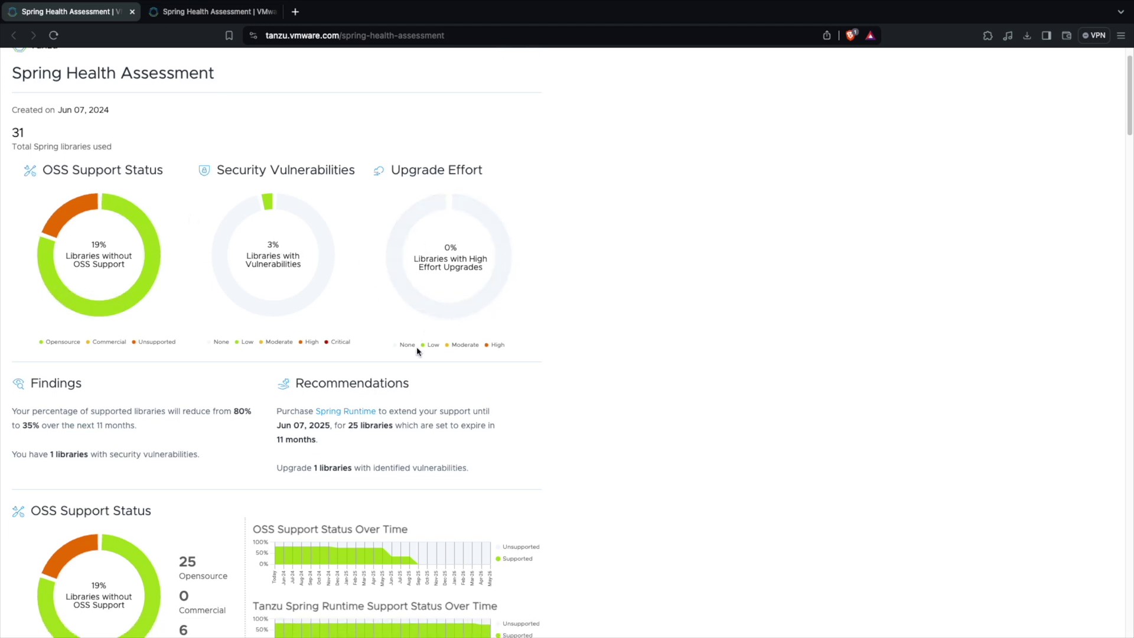
scroll(417, 351, "down", 3)
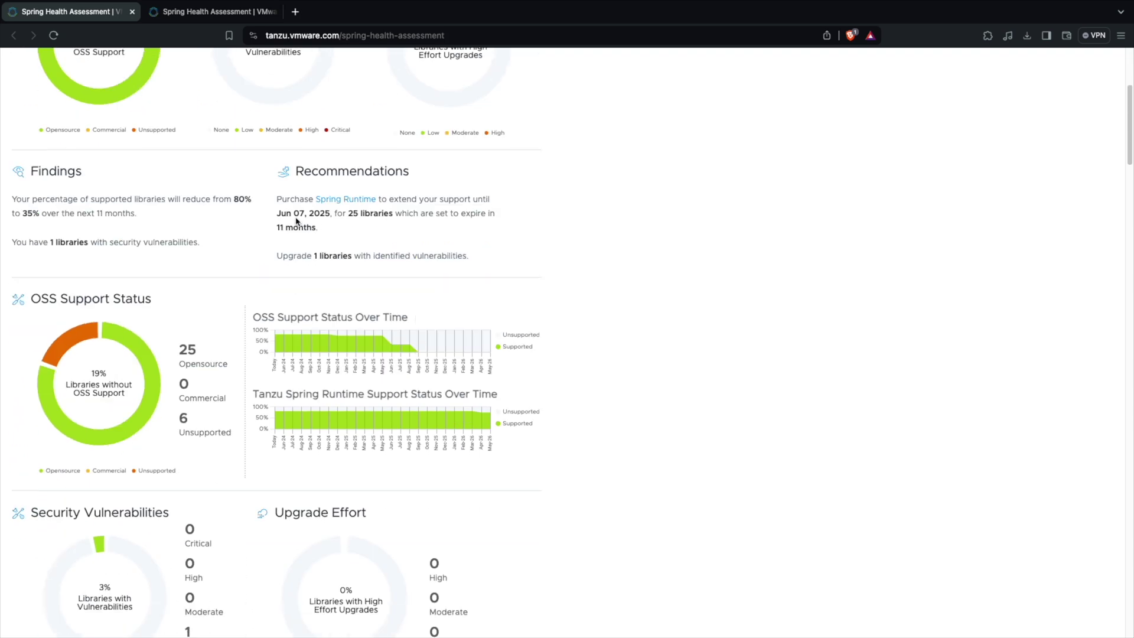
left_click_drag(295, 215, 313, 215)
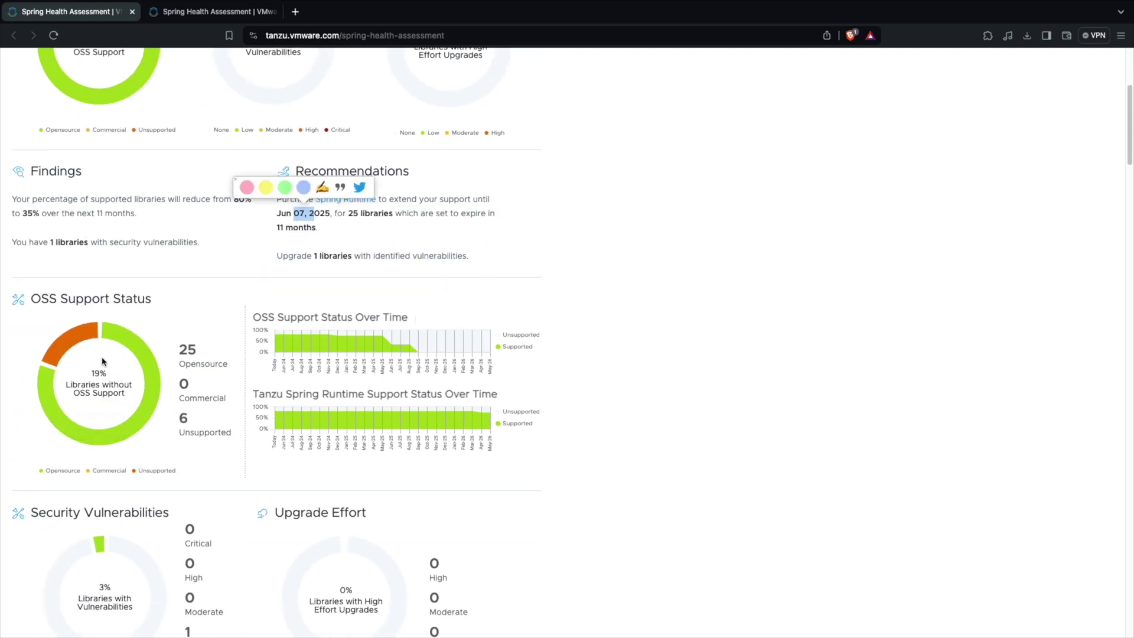
left_click(184, 346)
left_click_drag(185, 346, 204, 355)
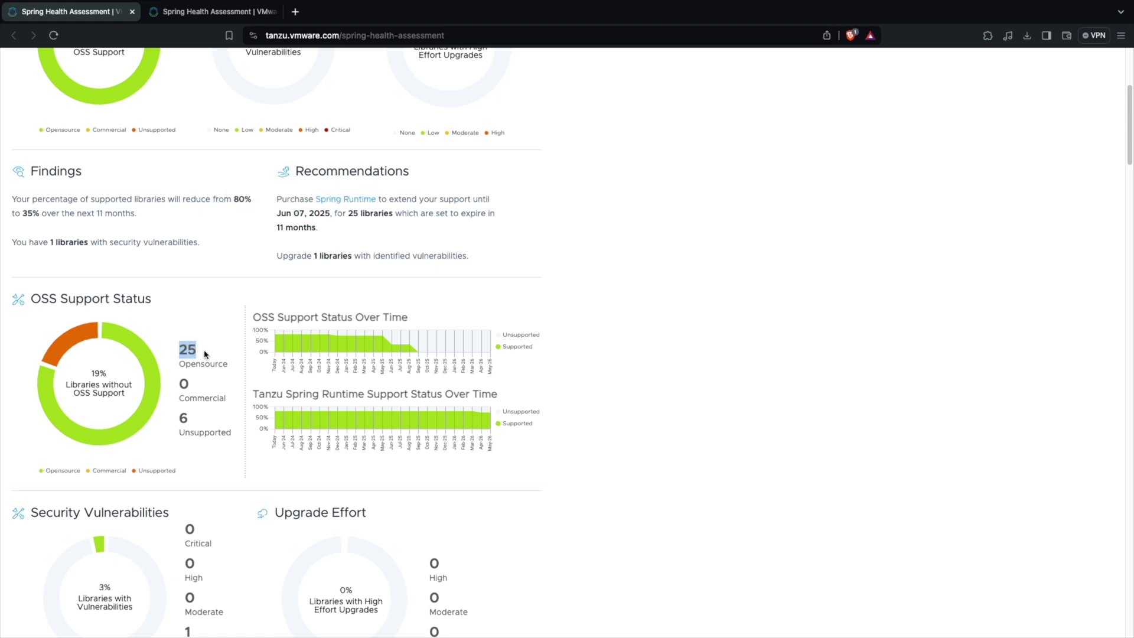
left_click(184, 420)
left_click_drag(184, 419, 189, 420)
scroll(186, 414, "down", 1)
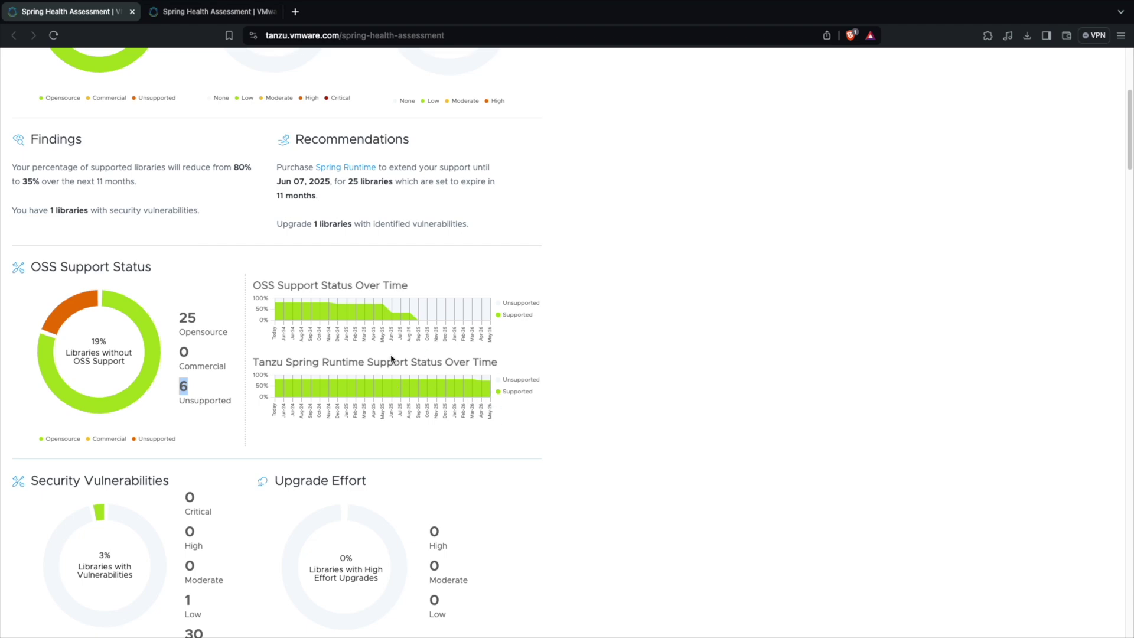
scroll(423, 351, "down", 4)
Highlight spring-retry 2.0.6 and its UNSUPPORTED status in the Libraries list.
scroll(424, 351, "down", 10)
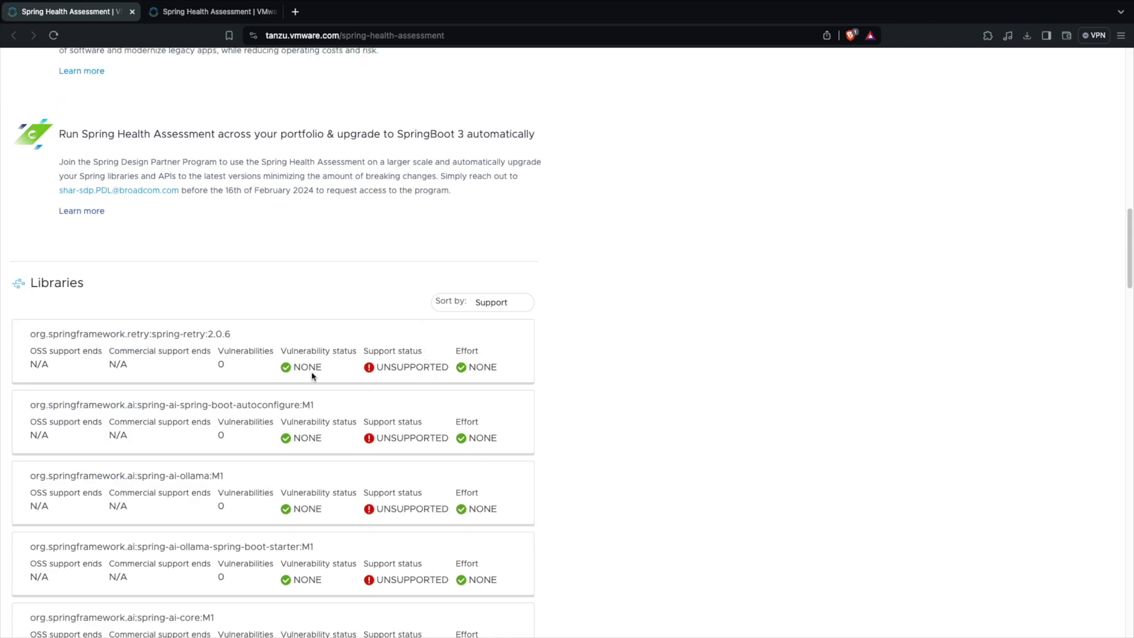
scroll(216, 378, "down", 1)
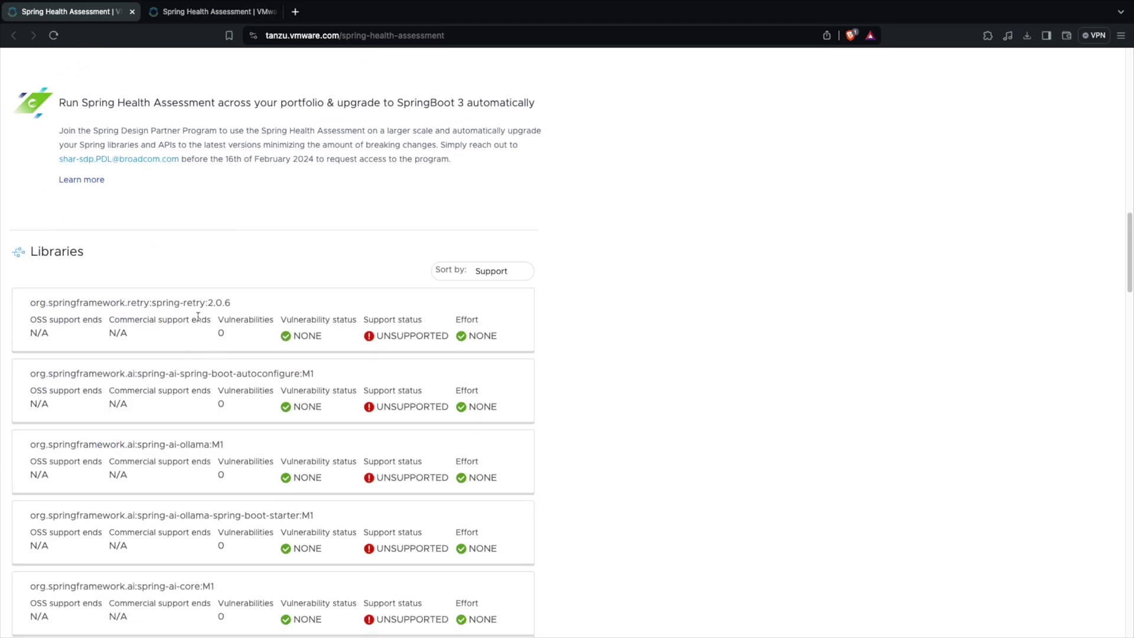
double_click(406, 336)
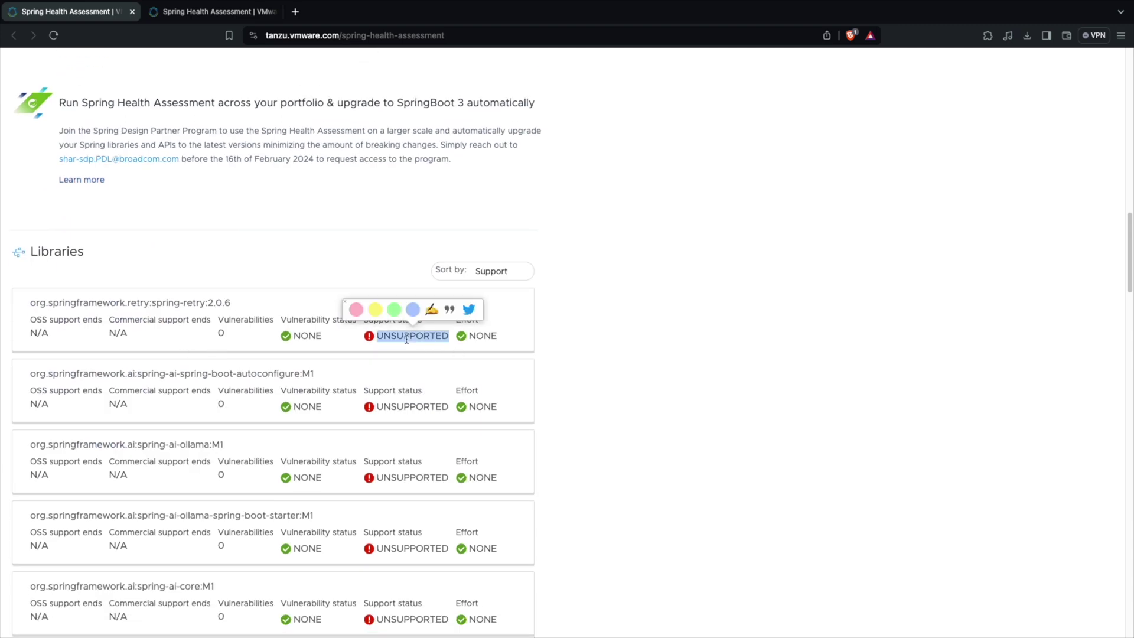
triple_click(164, 306)
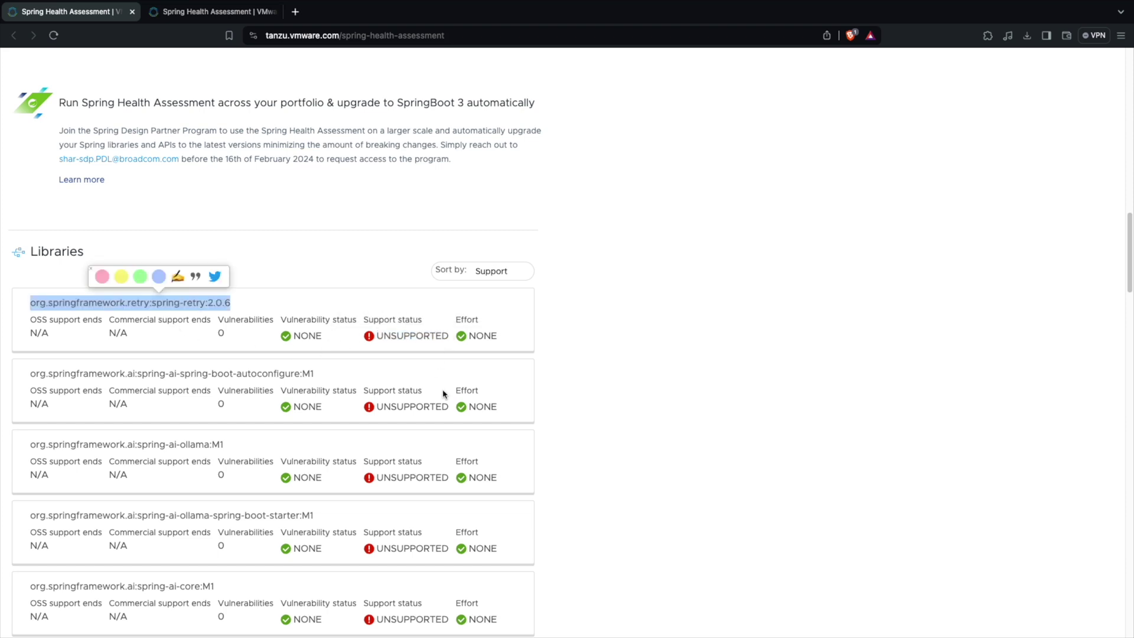
Highlight the spring-ai autoconfigure library name and its M1 milestone version.
scroll(453, 424, "down", 1)
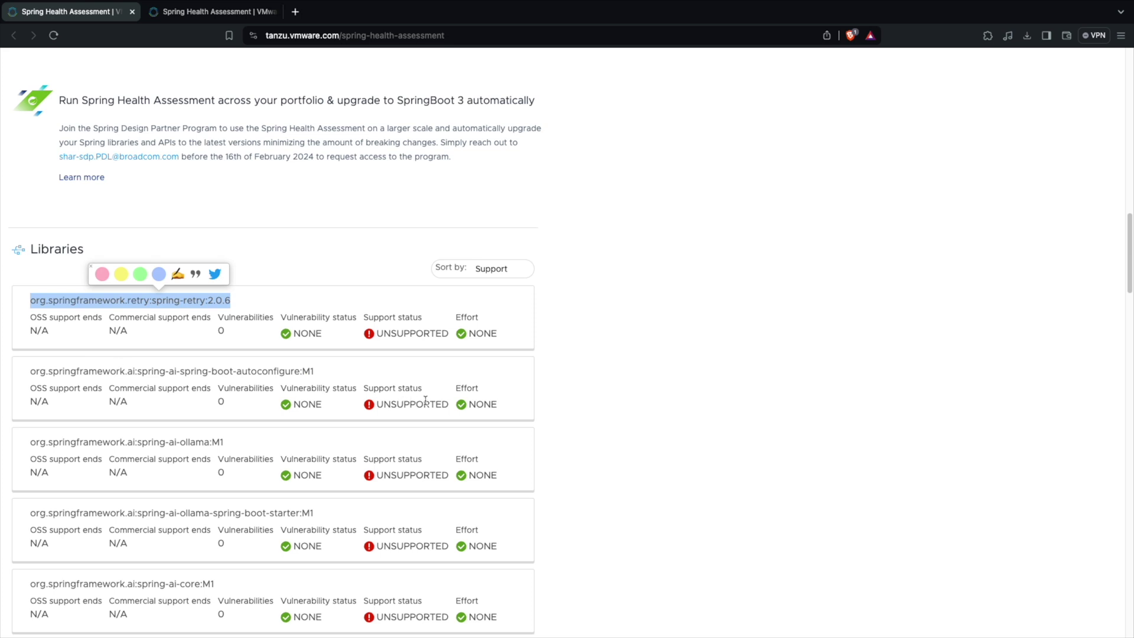
scroll(425, 403, "down", 1)
scroll(426, 405, "down", 1)
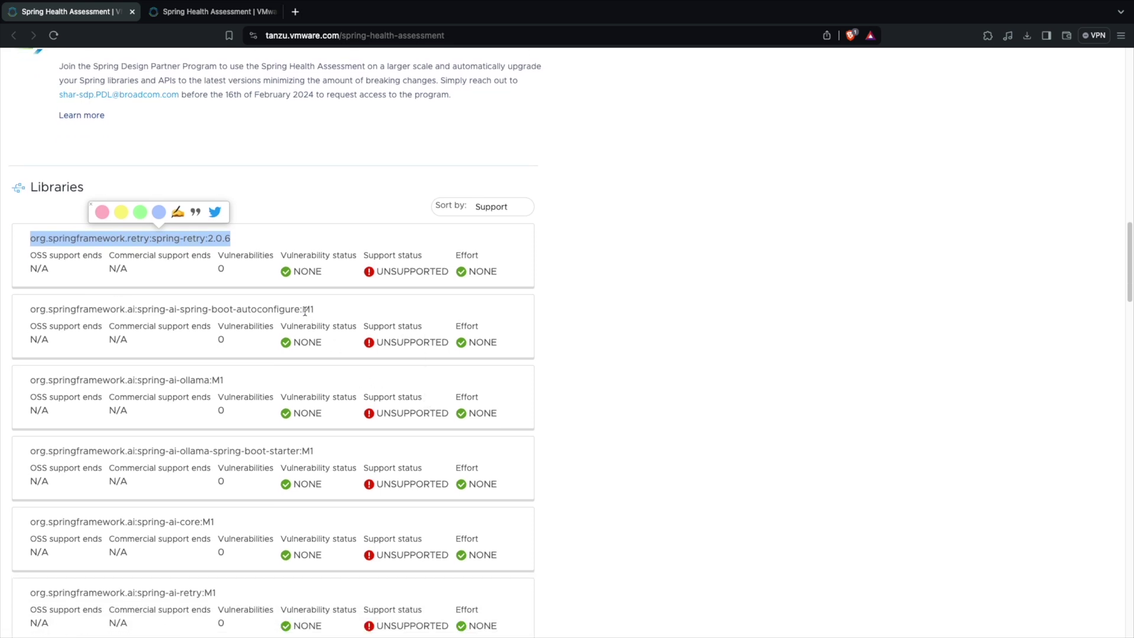
left_click_drag(303, 310, 314, 308)
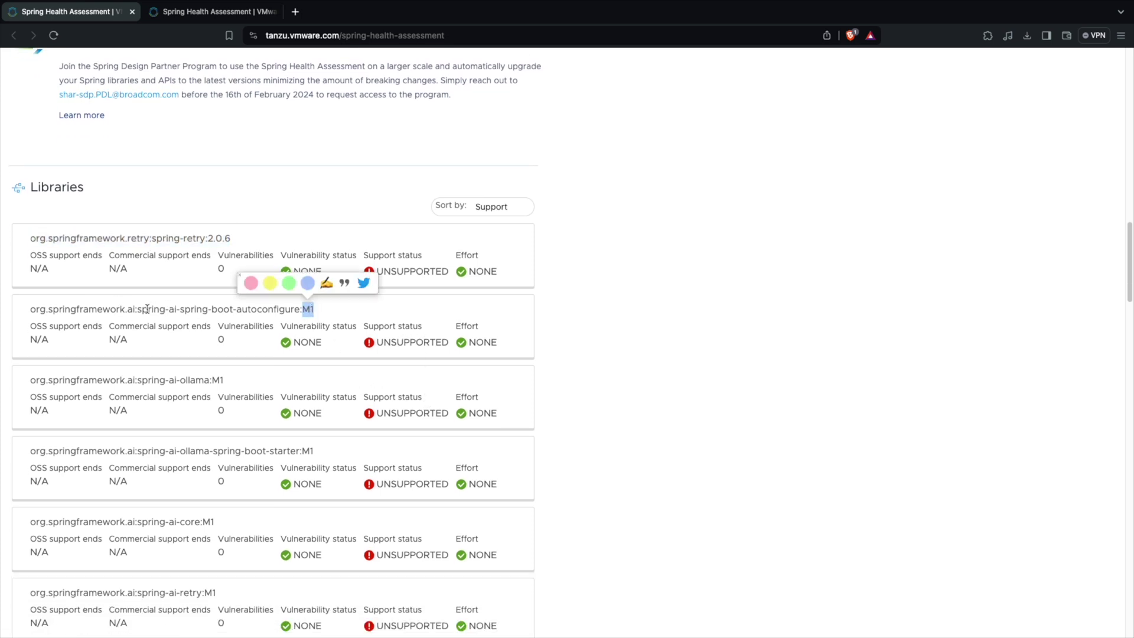
left_click_drag(142, 309, 177, 308)
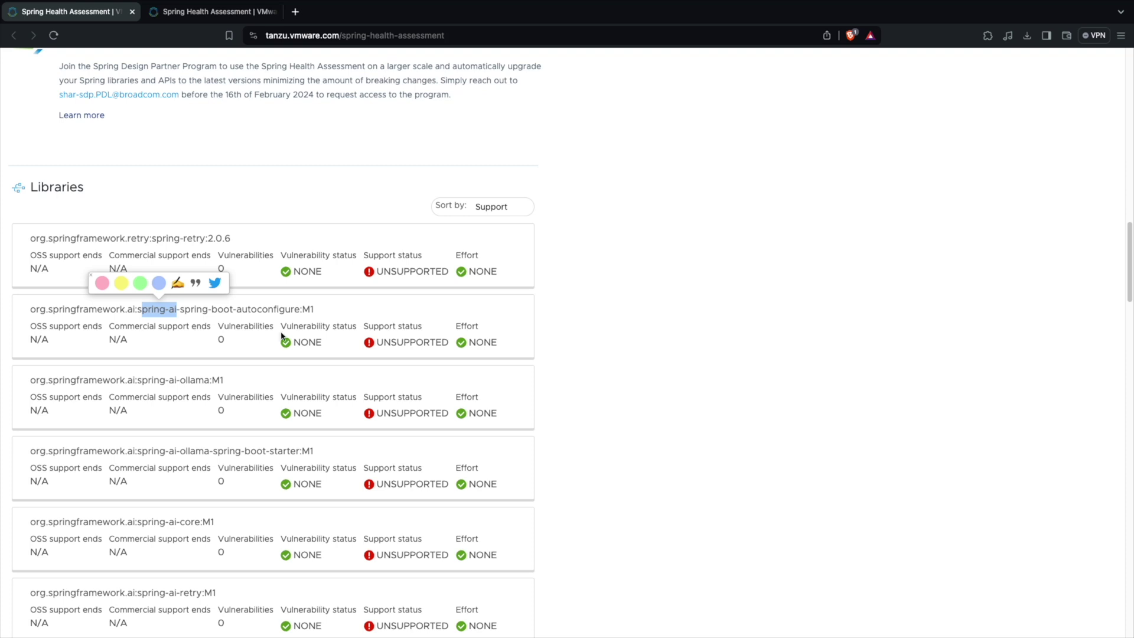
left_click_drag(303, 309, 309, 310)
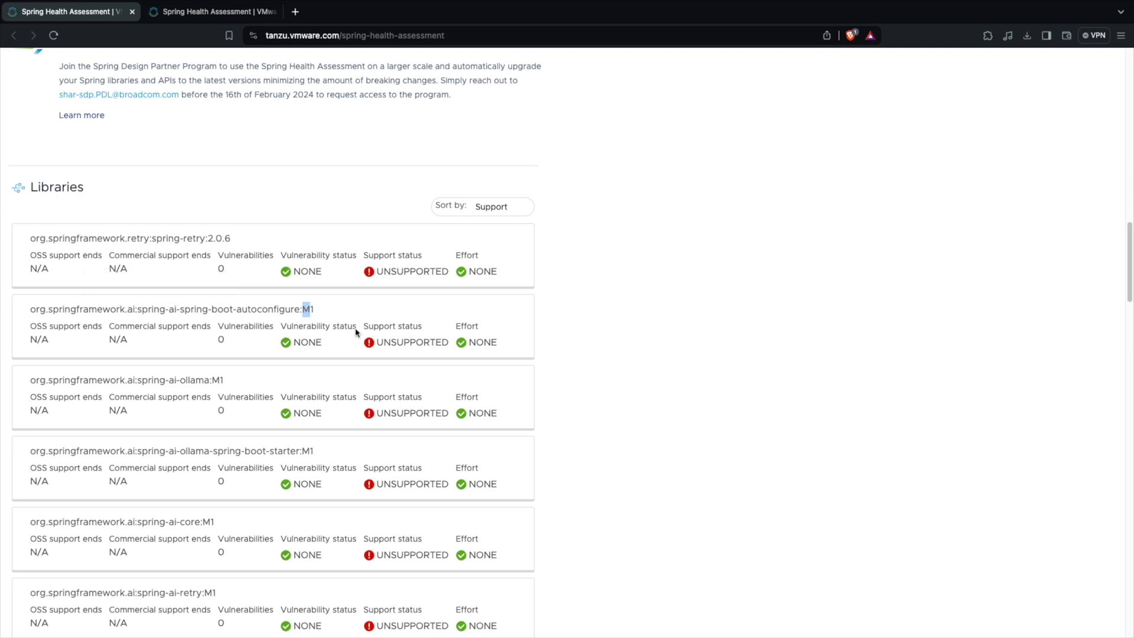
Scroll back to the report's top summary and switch to the second assessment tab.
scroll(266, 449, "down", 5)
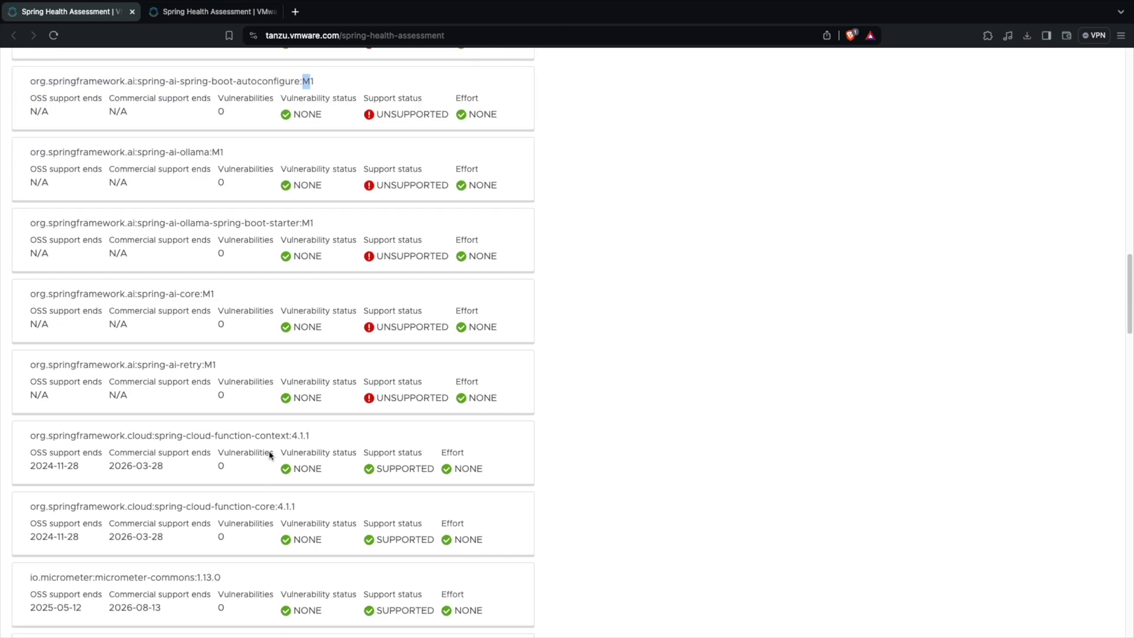
scroll(268, 452, "up", 5)
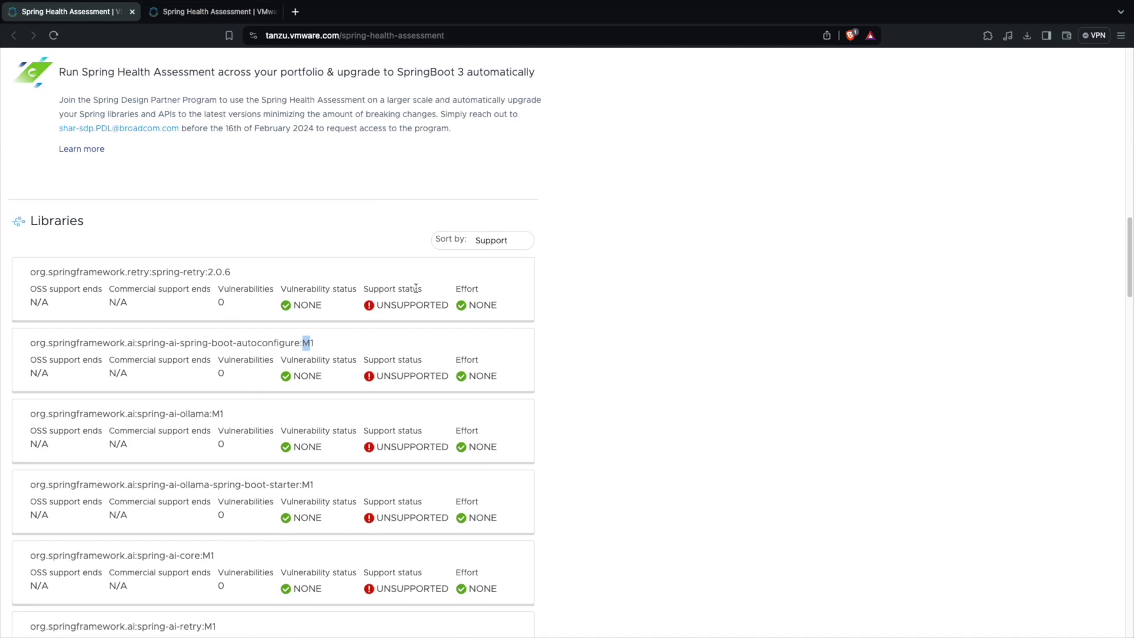
scroll(416, 288, "down", 15)
left_click_drag(279, 160, 505, 510)
left_click(887, 464)
scroll(656, 408, "up", 20)
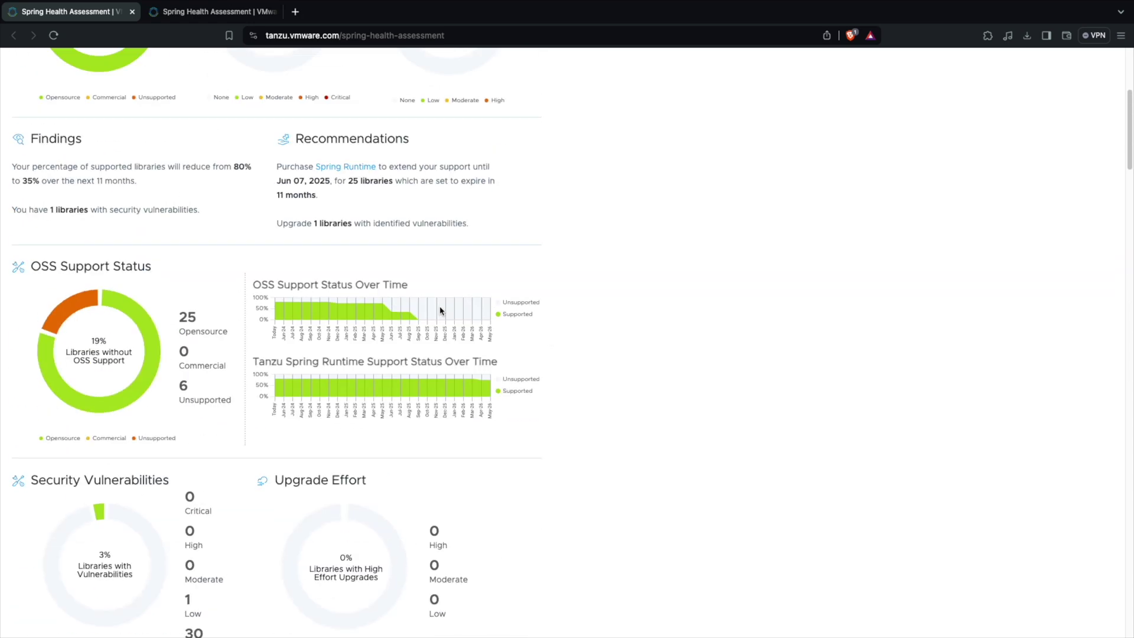
scroll(440, 310, "up", 3)
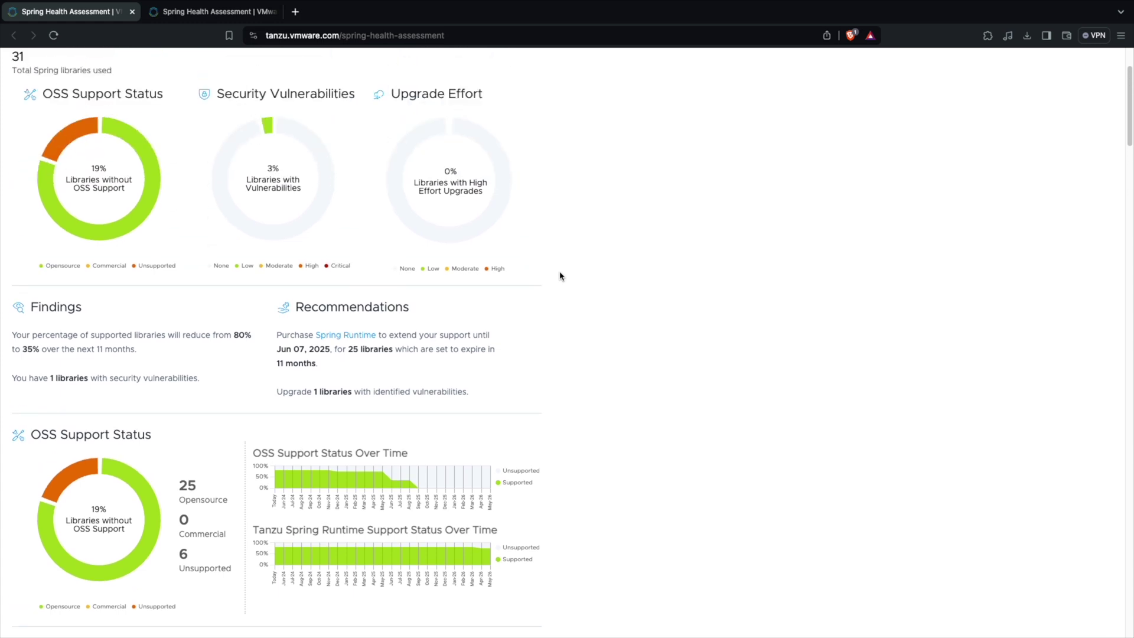
scroll(560, 275, "up", 2)
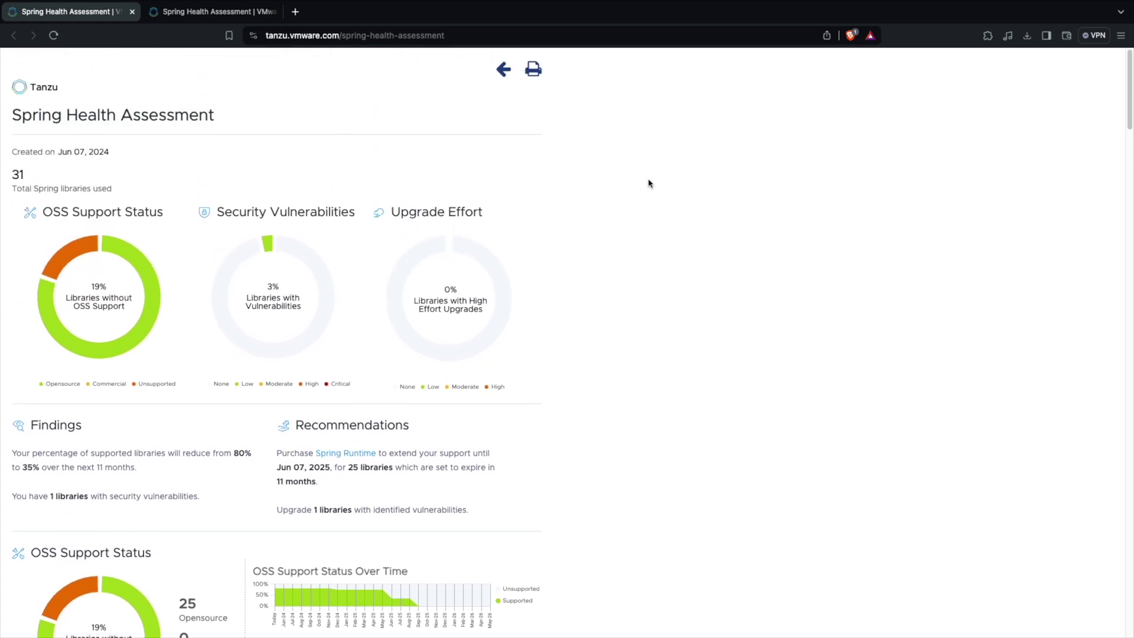
left_click(224, 19)
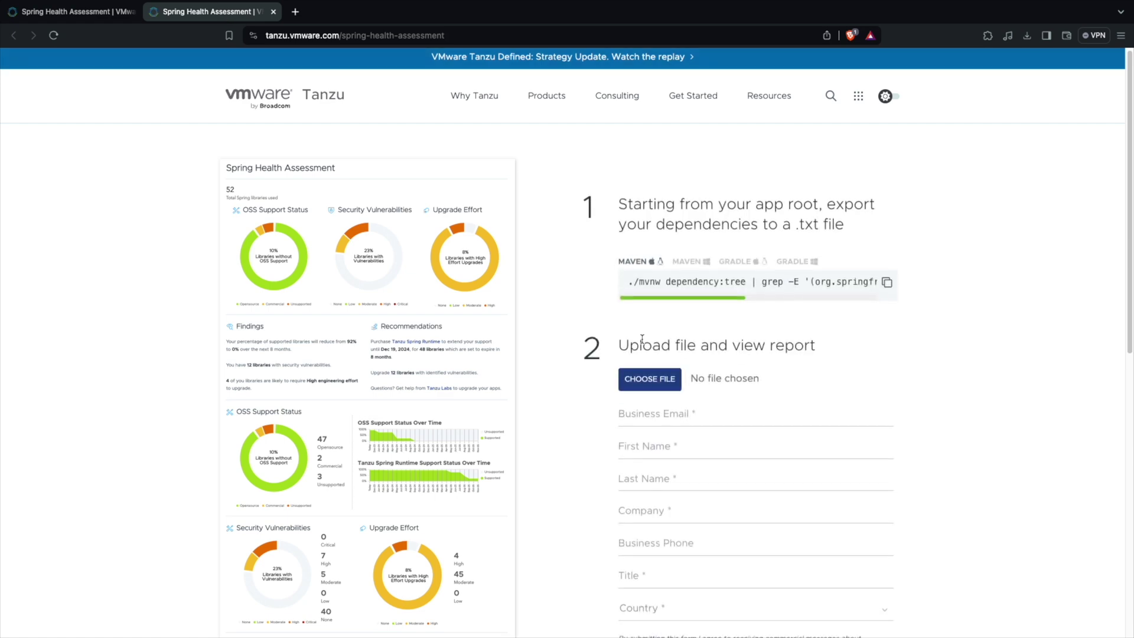
Upload spring-dependencies.txt from code > stock-price project > stock-service.
left_click(650, 379)
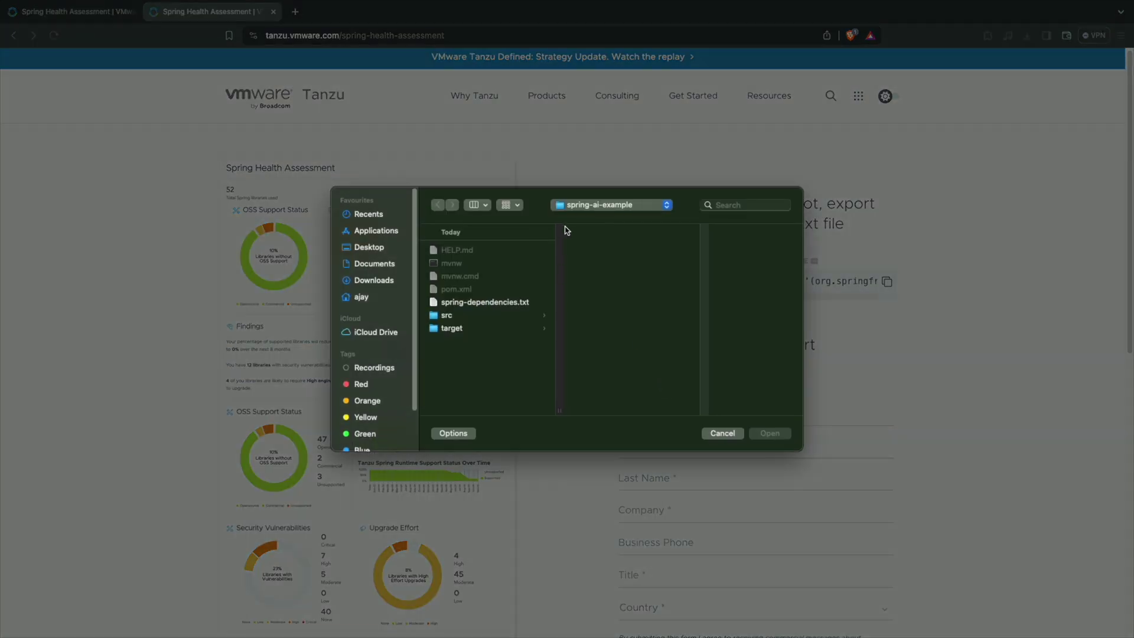
left_click(578, 206)
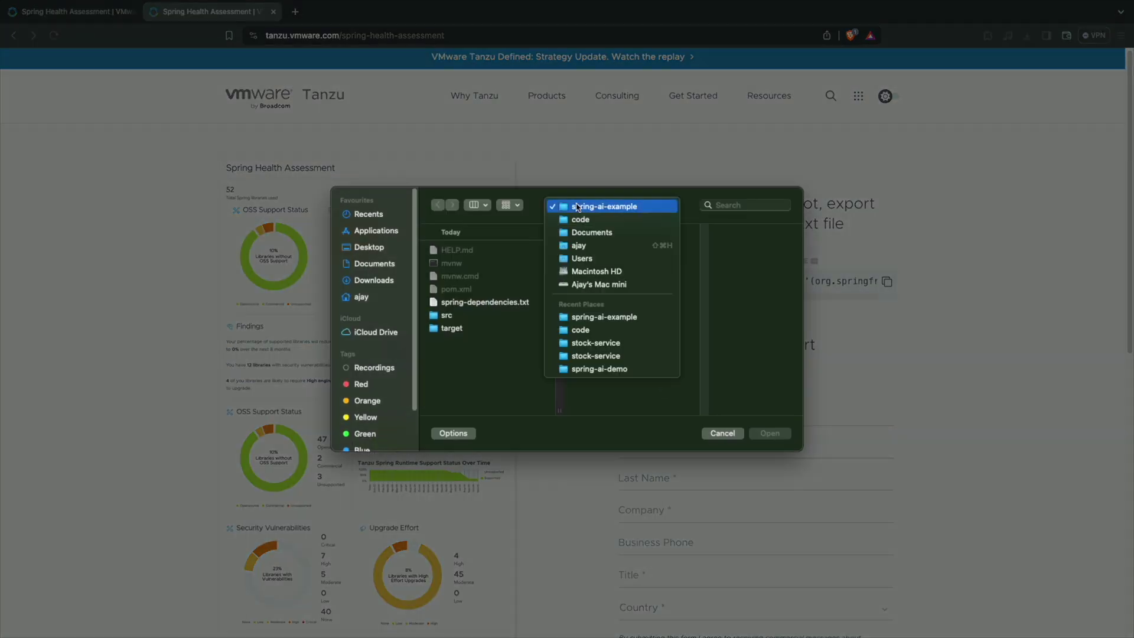
left_click(580, 219)
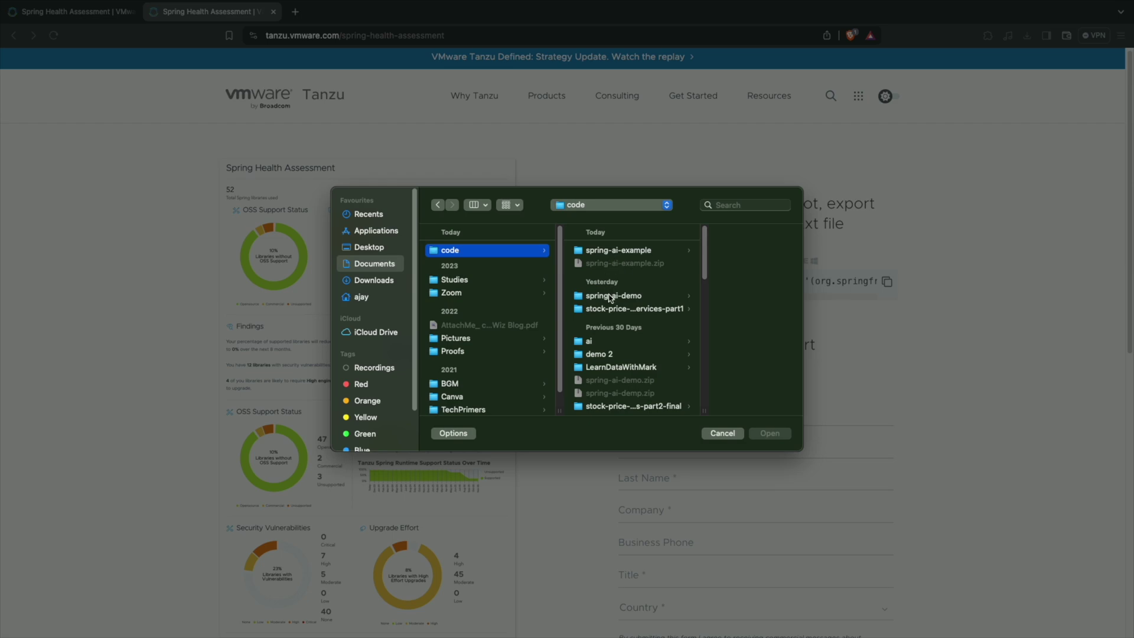
left_click(611, 408)
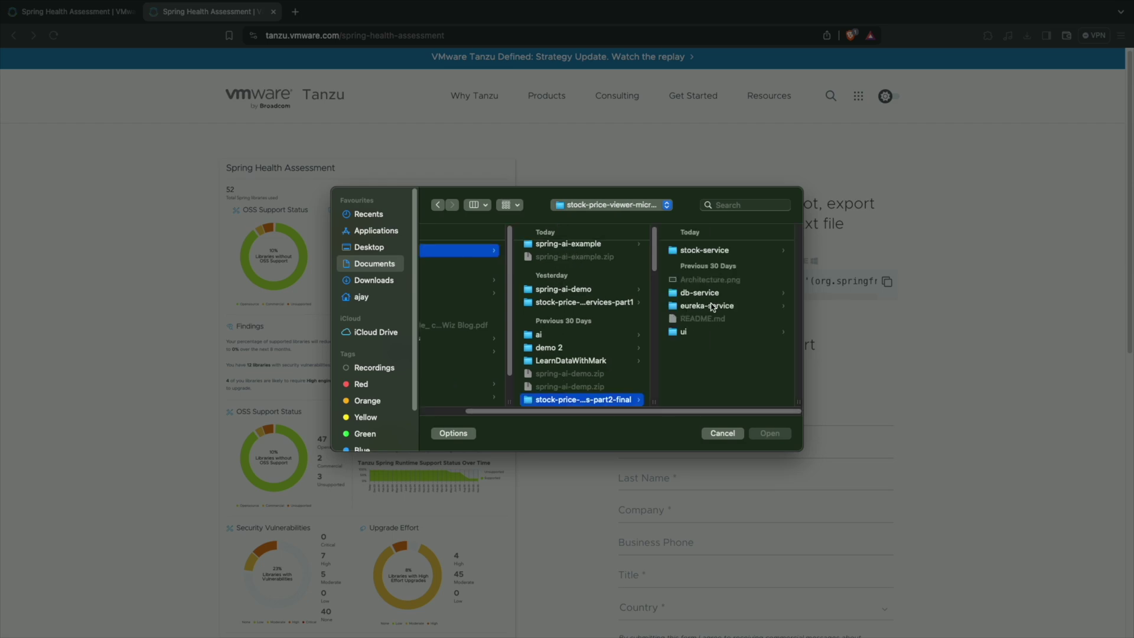
left_click(708, 250)
left_click(746, 264)
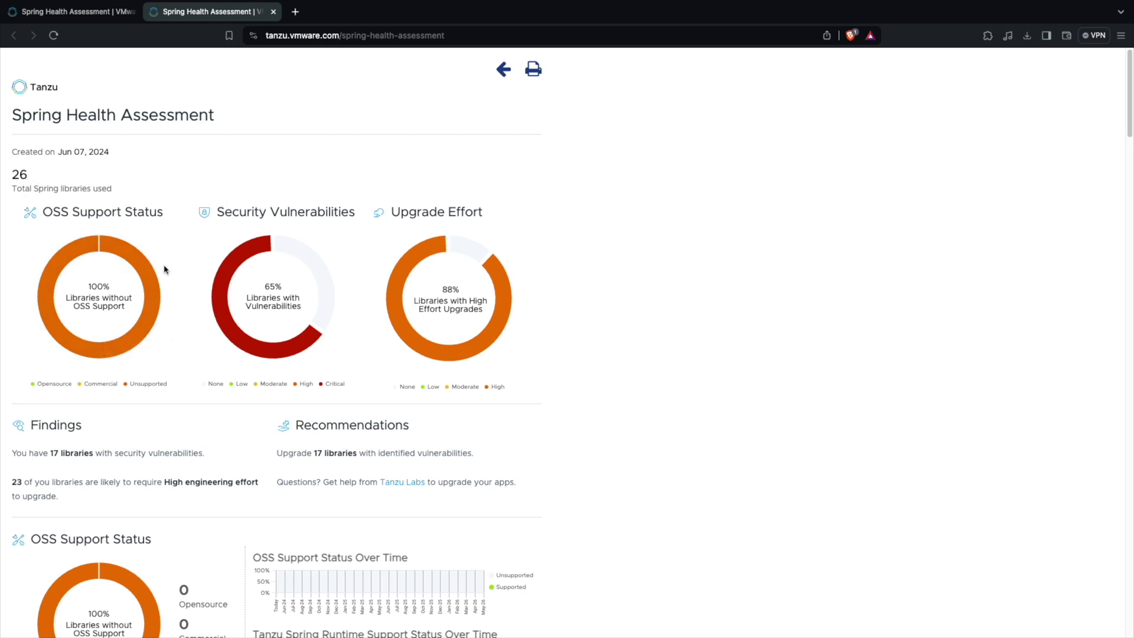
Check the Critical and High donut segment tooltips, then scroll down to the Libraries list.
scroll(164, 269, "down", 2)
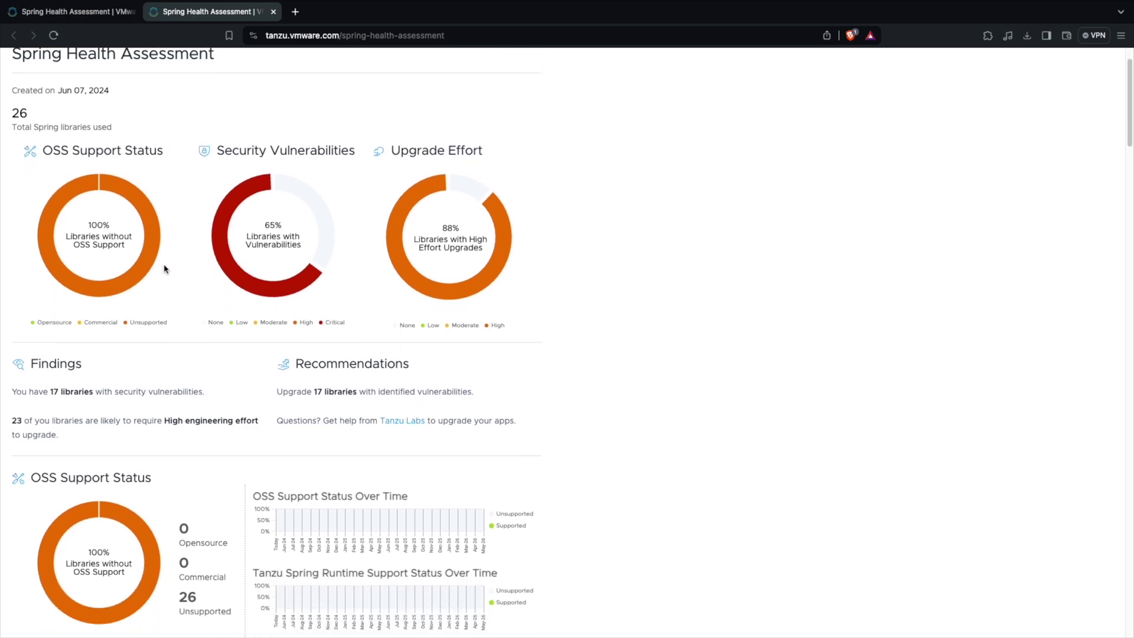
scroll(164, 269, "up", 1)
scroll(165, 269, "down", 9)
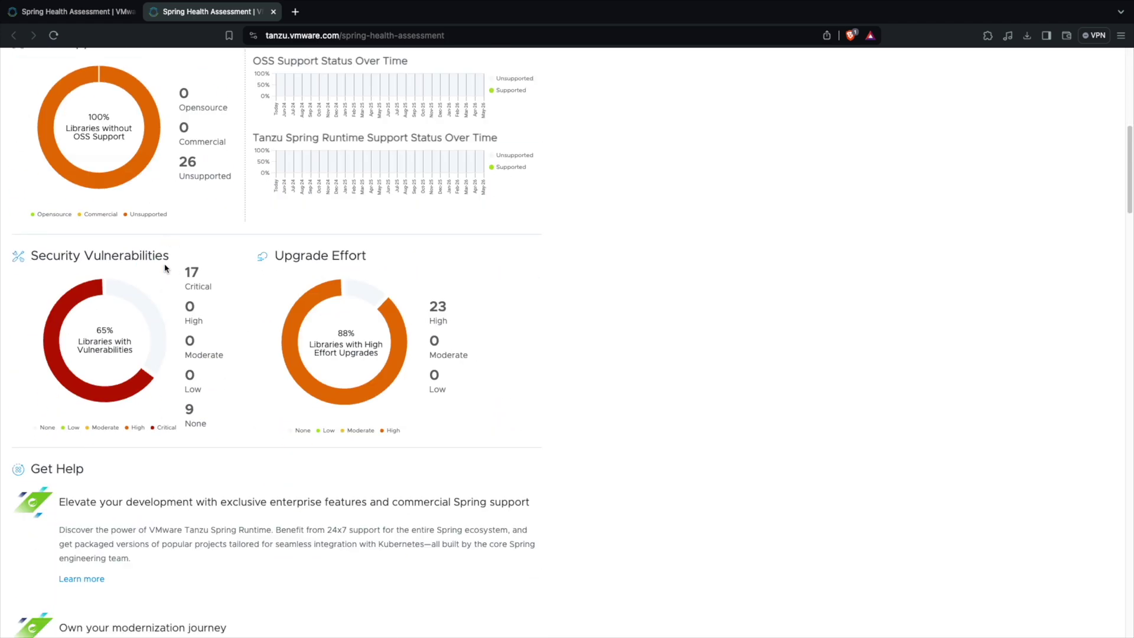
scroll(164, 269, "up", 5)
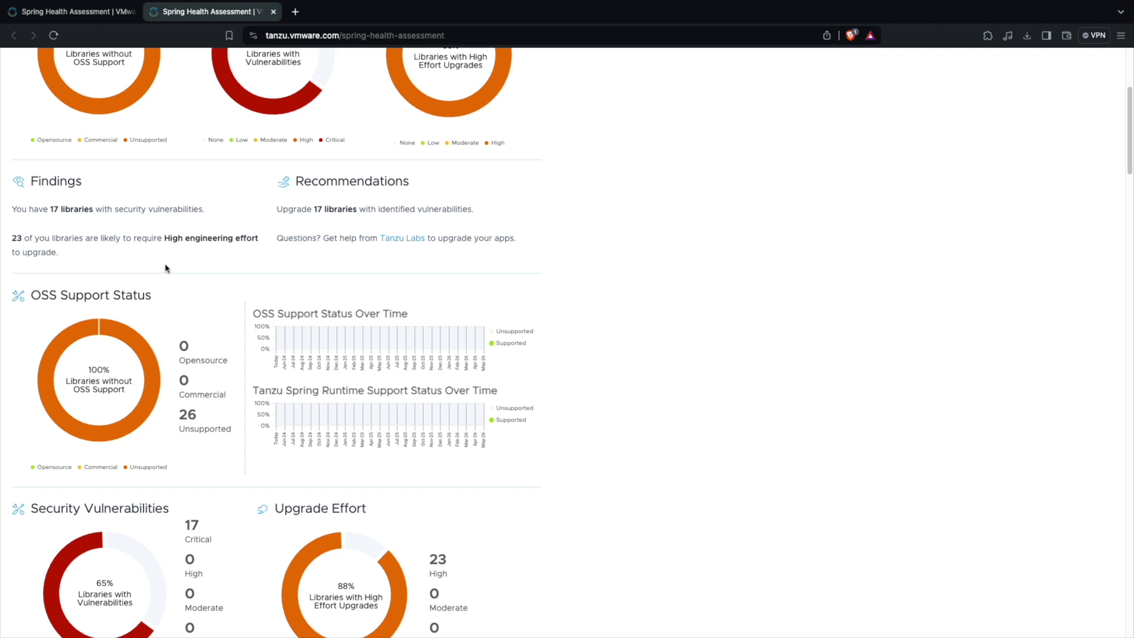
scroll(429, 375, "up", 4)
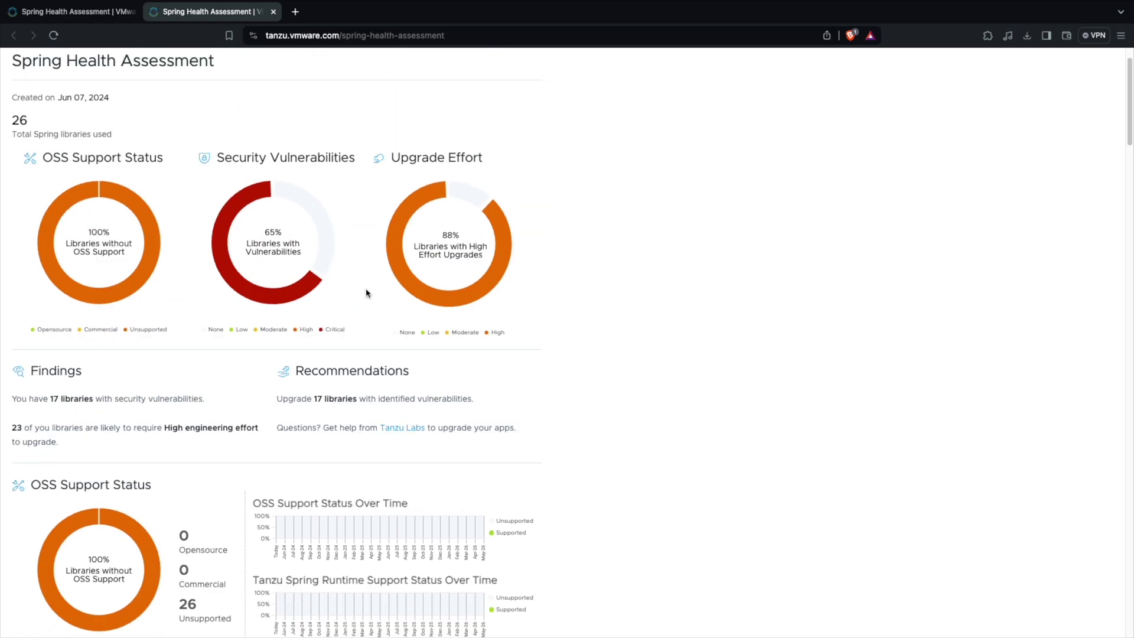
mouse_move(239, 211)
mouse_move(427, 293)
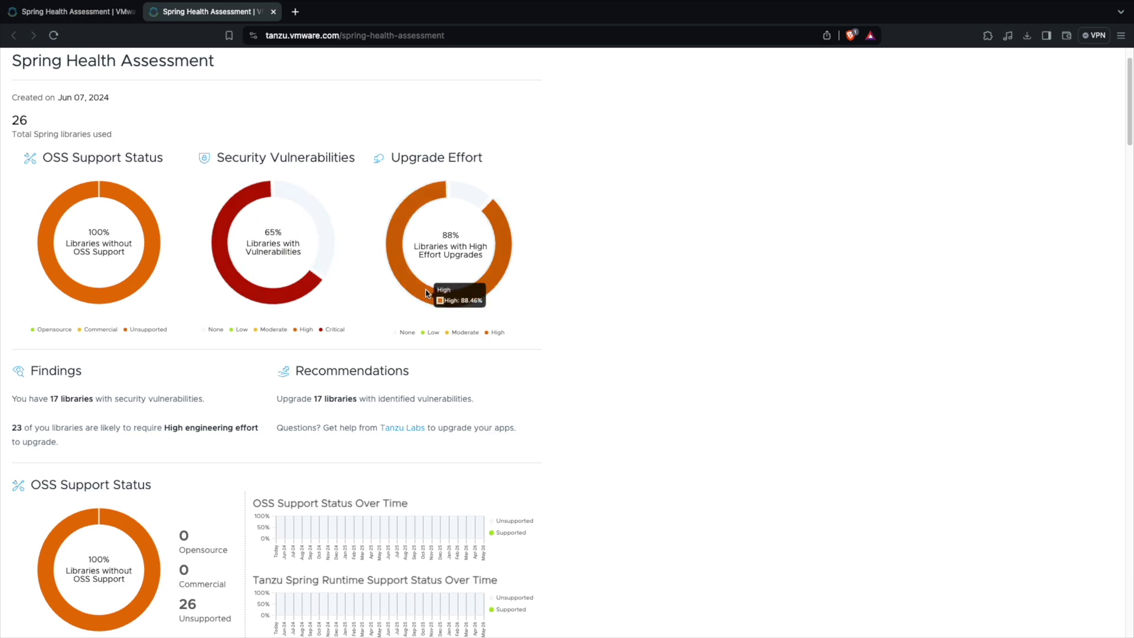
scroll(425, 294, "down", 8)
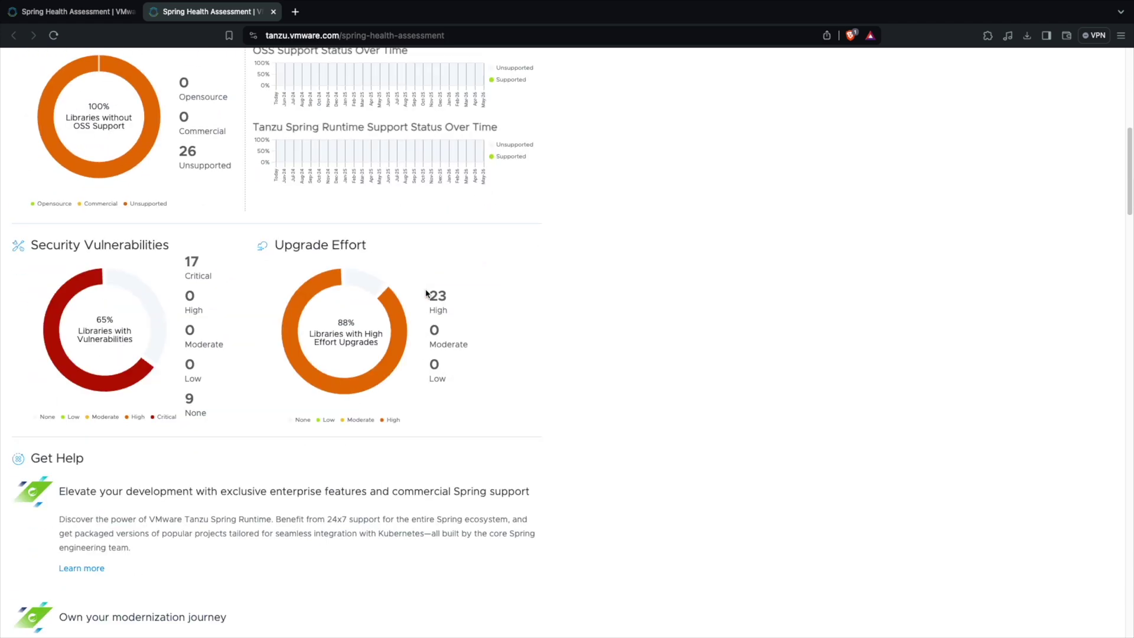
scroll(426, 293, "down", 3)
scroll(426, 293, "up", 7)
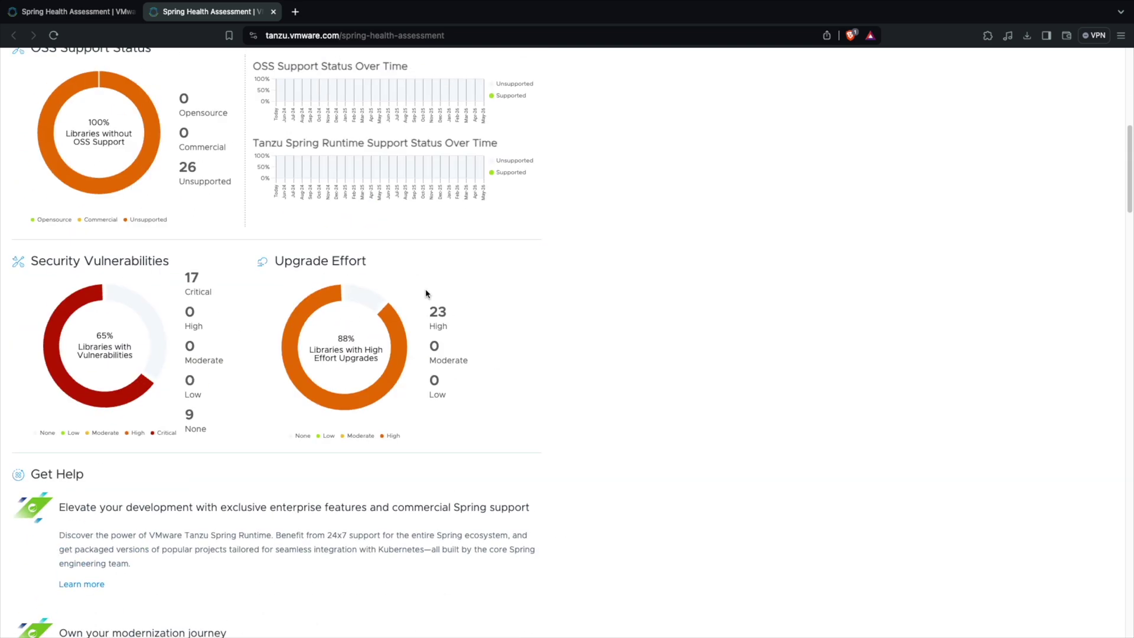
scroll(426, 294, "down", 12)
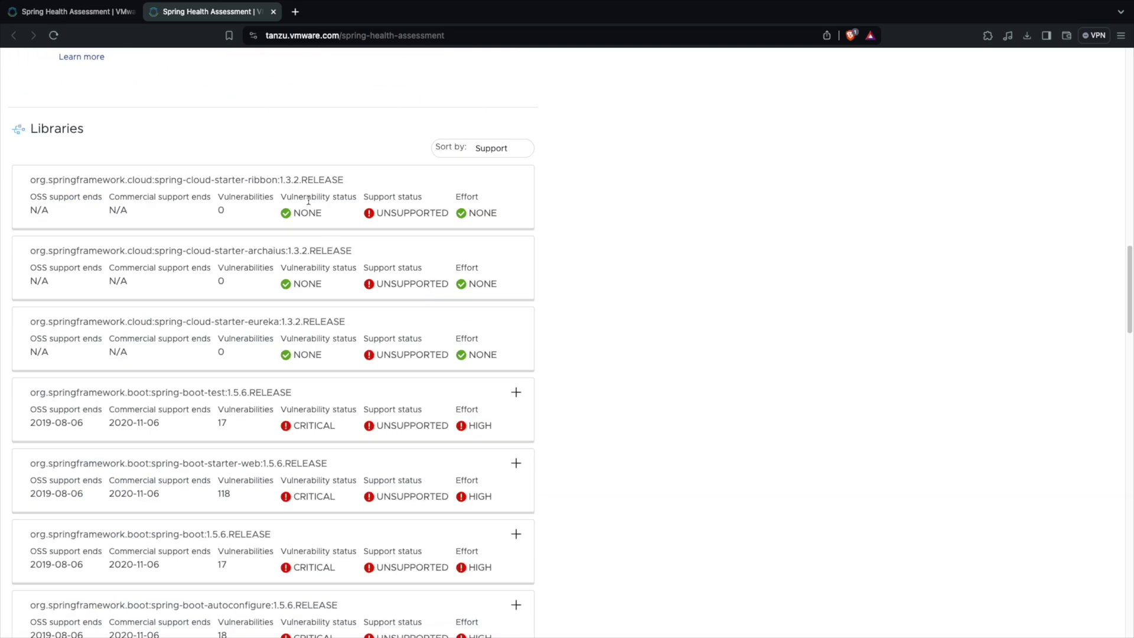
Highlight the ribbon library's UNSUPPORTED status and spring-boot-test's 1.5.6 version.
left_click_drag(177, 182, 345, 181)
left_click(210, 182)
double_click(378, 211)
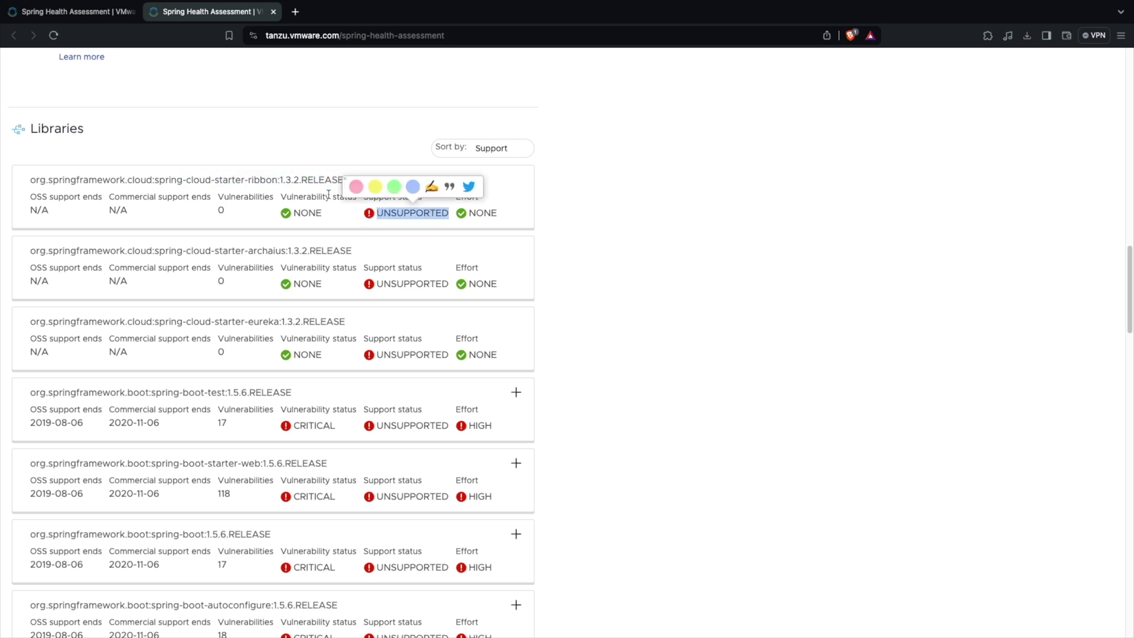
left_click(282, 180)
scroll(334, 299, "down", 1)
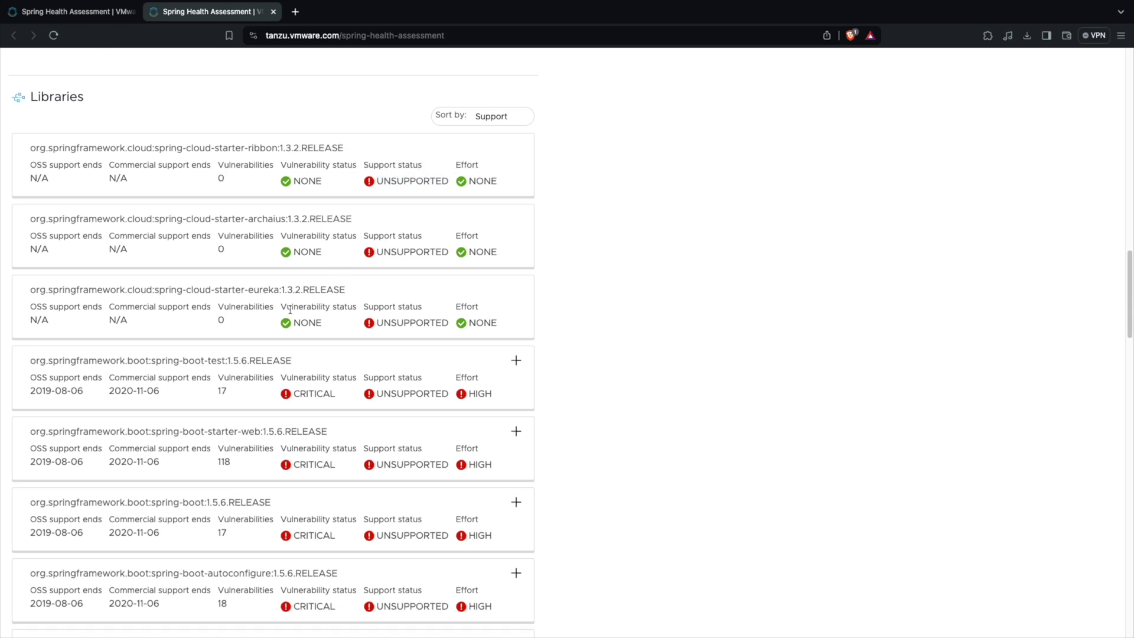
double_click(236, 360)
Highlight spring-boot-starter-web 1.5.6 and expand spring-cloud-commons 1.2.3's upgrade plan.
scroll(255, 361, "down", 2)
double_click(273, 355)
scroll(290, 402, "down", 15)
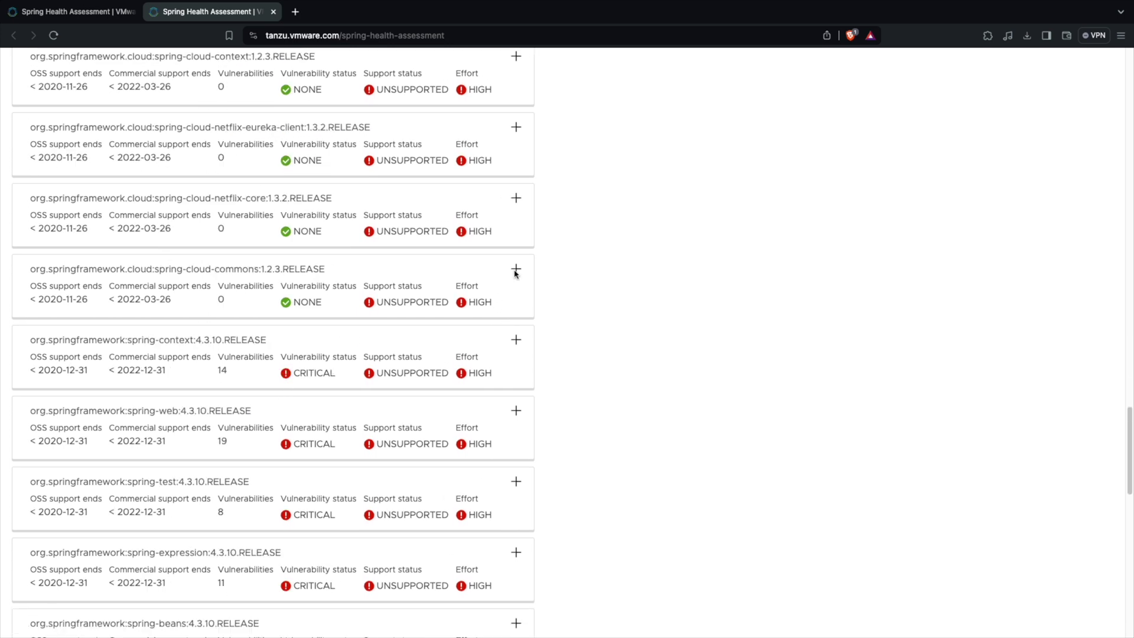
left_click(516, 269)
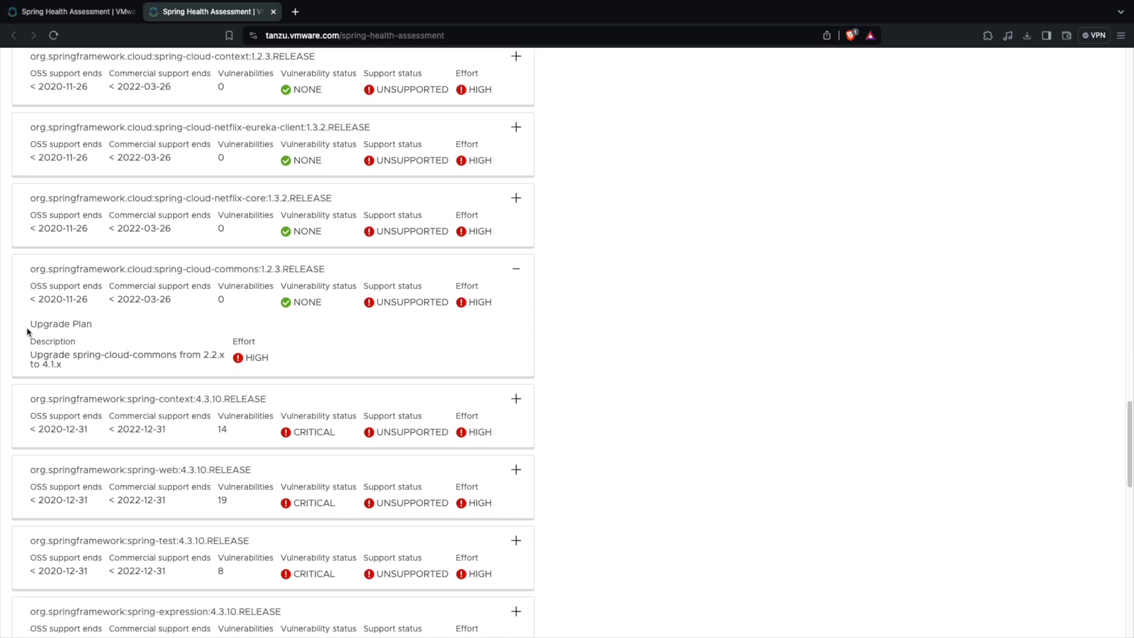
Highlight the Upgrade Plan heading and the current version 2.2.x in spring-cloud-commons' plan.
left_click_drag(37, 326, 141, 343)
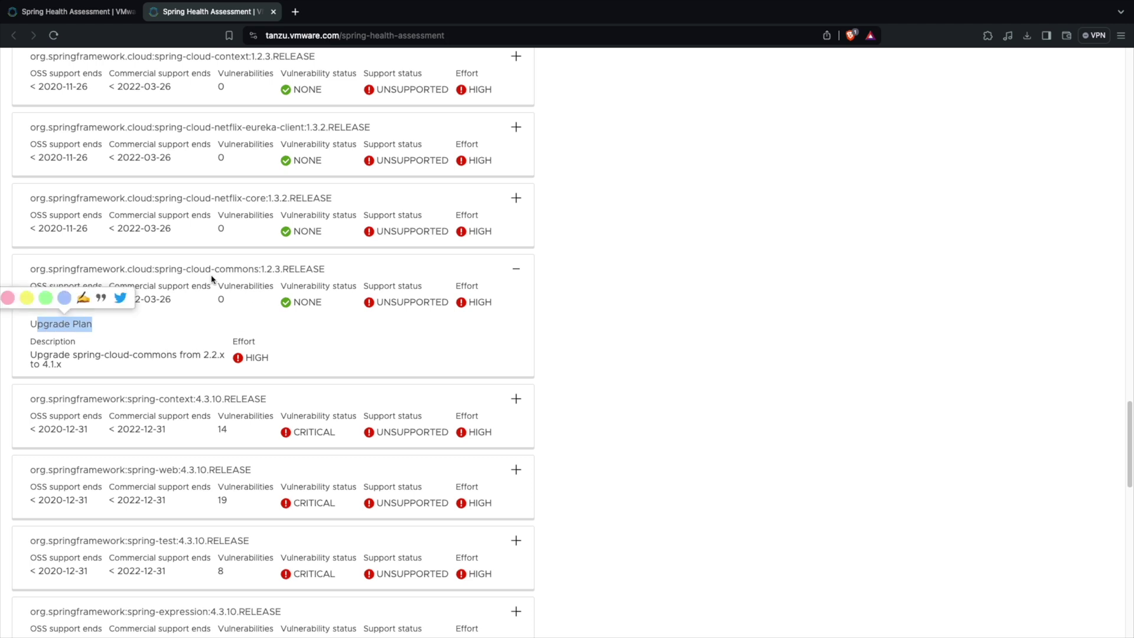
double_click(210, 356)
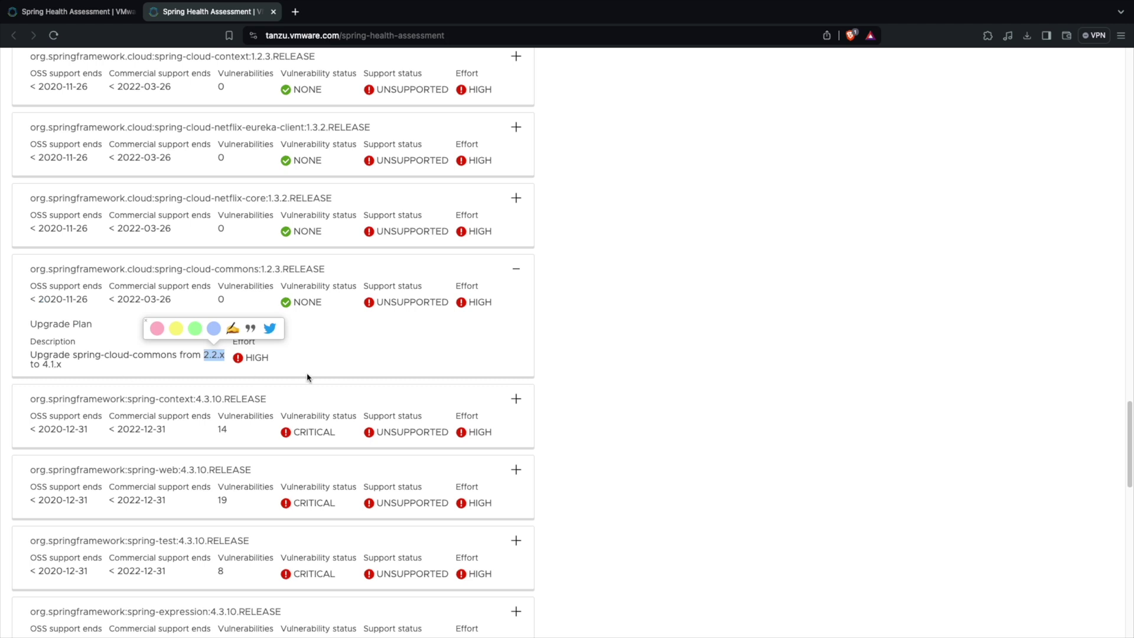
scroll(399, 397, "down", 1)
Expand the spring-context 4.3.10 card and scroll through its 14 vulnerabilities and upgrade plan.
left_click(514, 401)
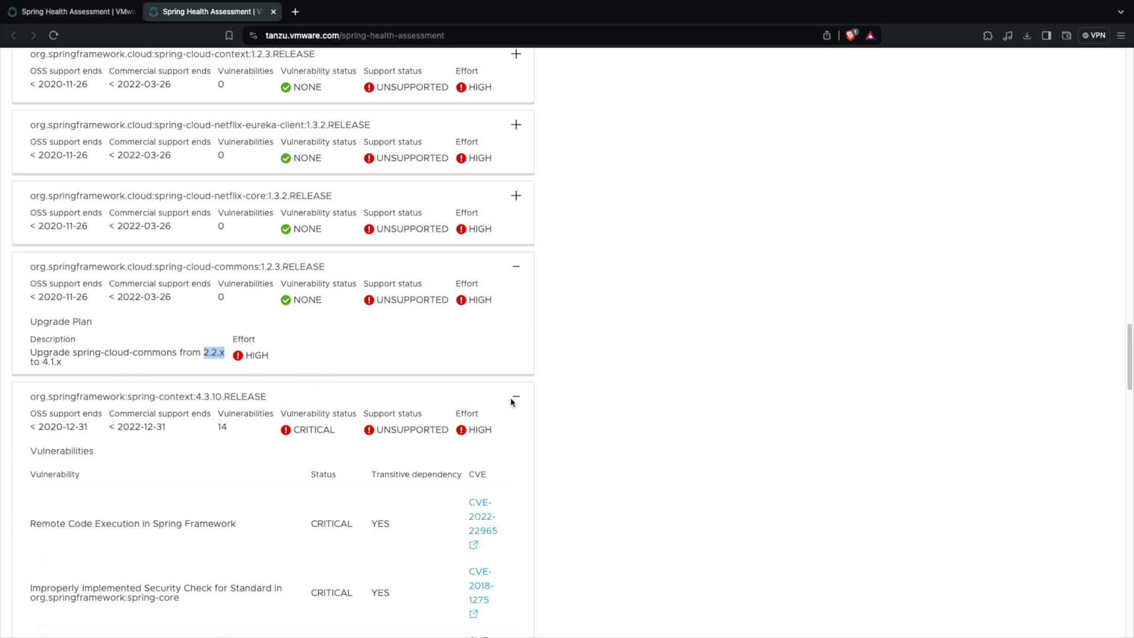
scroll(512, 401, "down", 2)
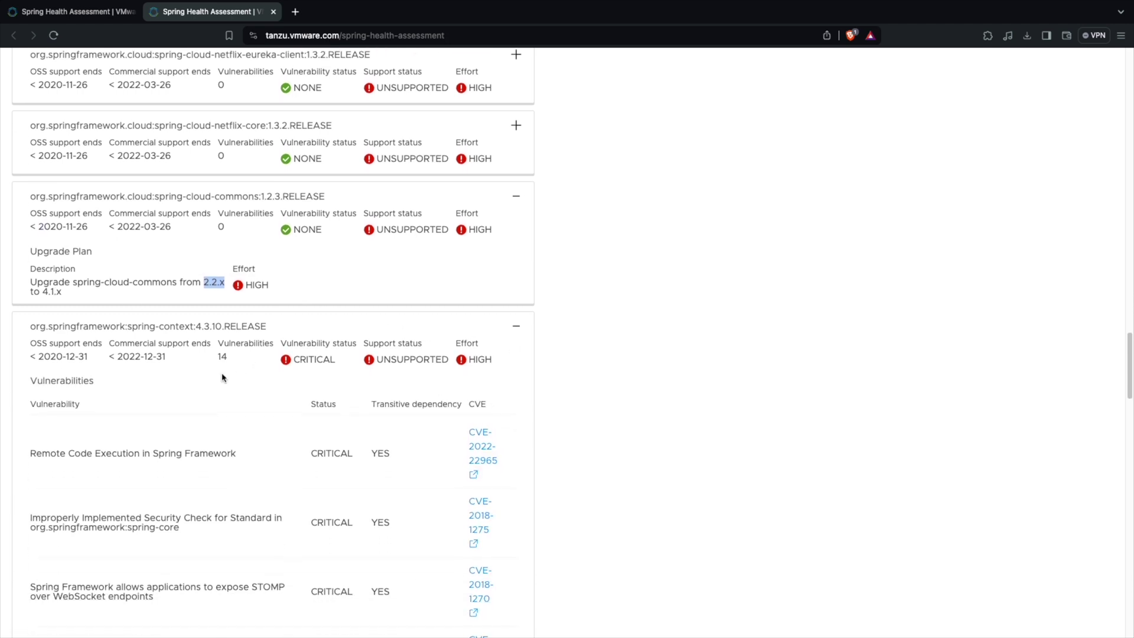
scroll(222, 377, "down", 2)
scroll(472, 363, "down", 1)
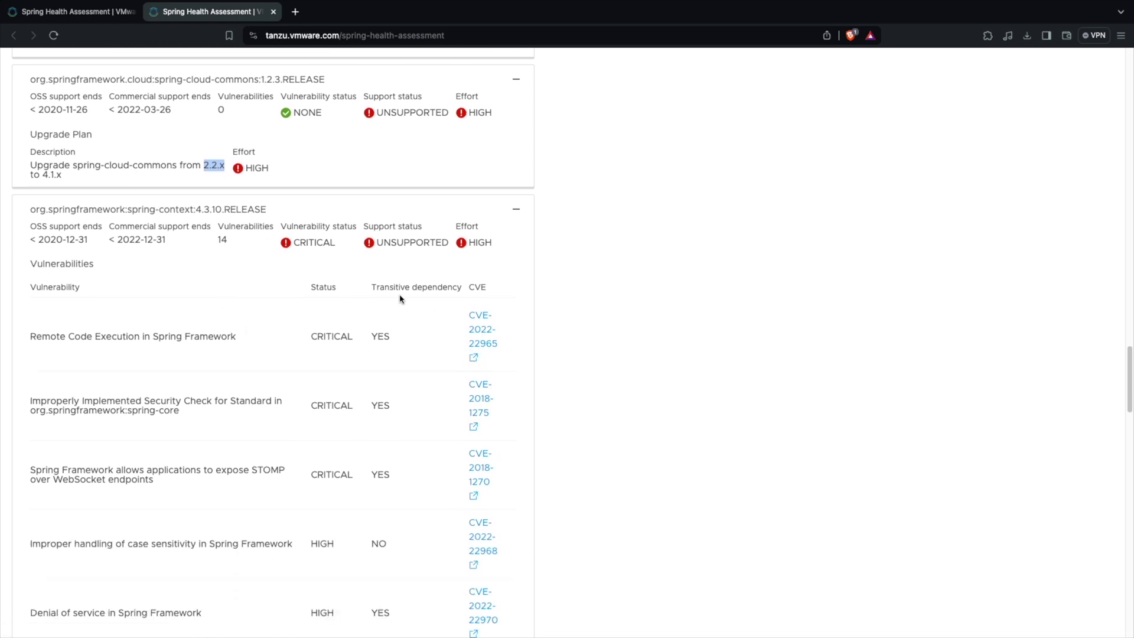
scroll(490, 319, "down", 1)
scroll(511, 572, "down", 4)
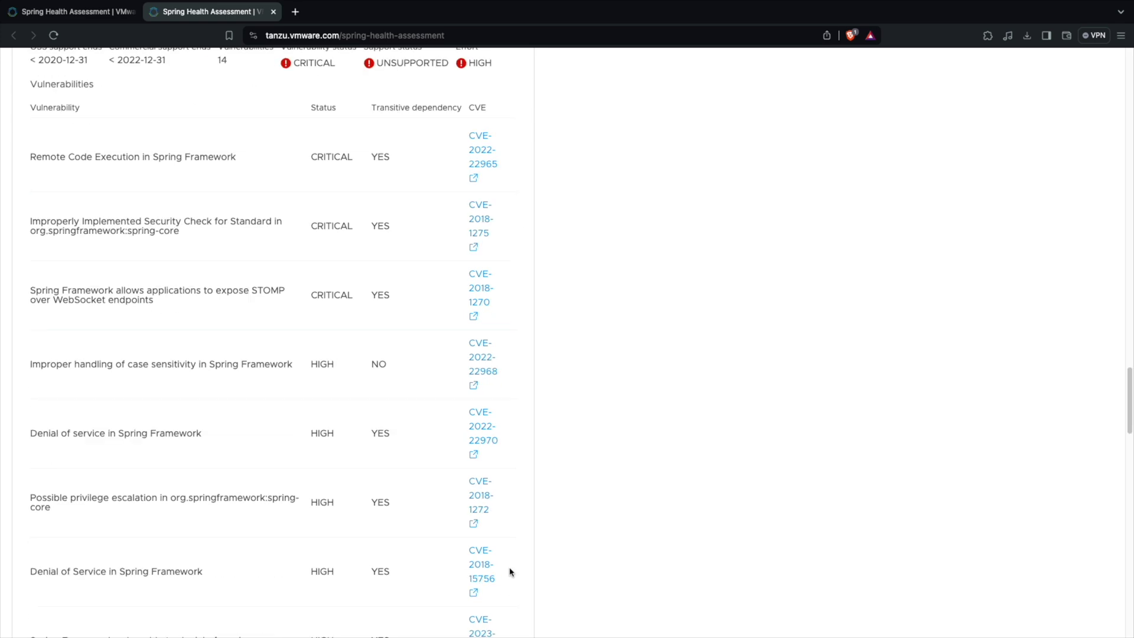
scroll(511, 571, "down", 12)
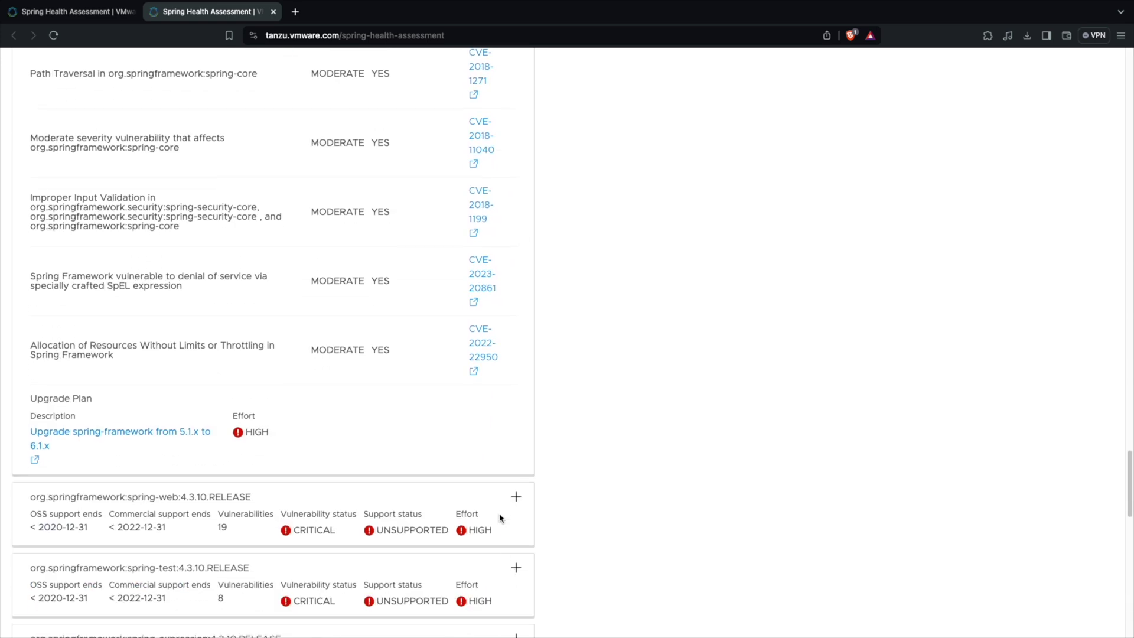
Expand the spring-web card to list its vulnerabilities.
left_click(516, 497)
scroll(514, 501, "down", 9)
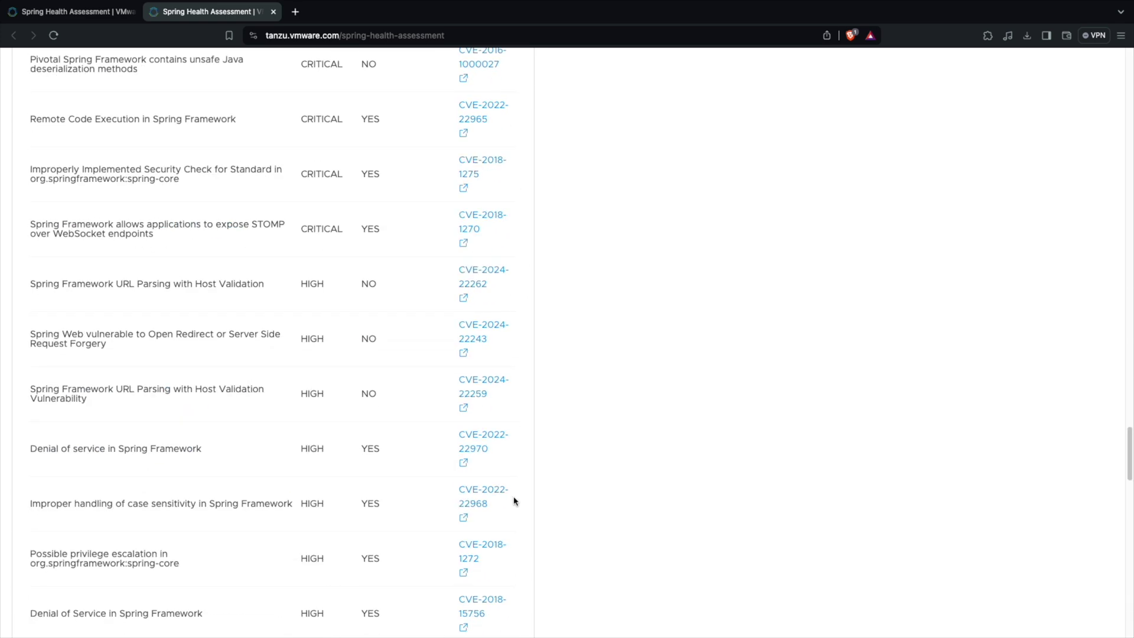
scroll(513, 500, "up", 20)
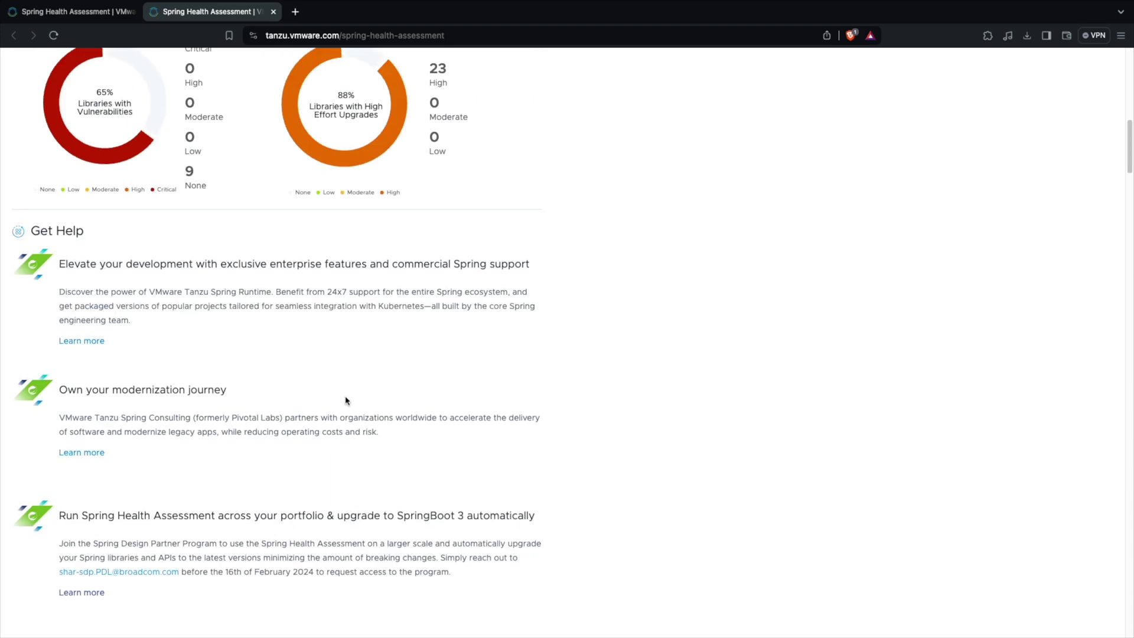
Collapse the spring-context and spring-web vulnerability lists, leaving spring-cloud-commons' plan open.
scroll(346, 402, "down", 11)
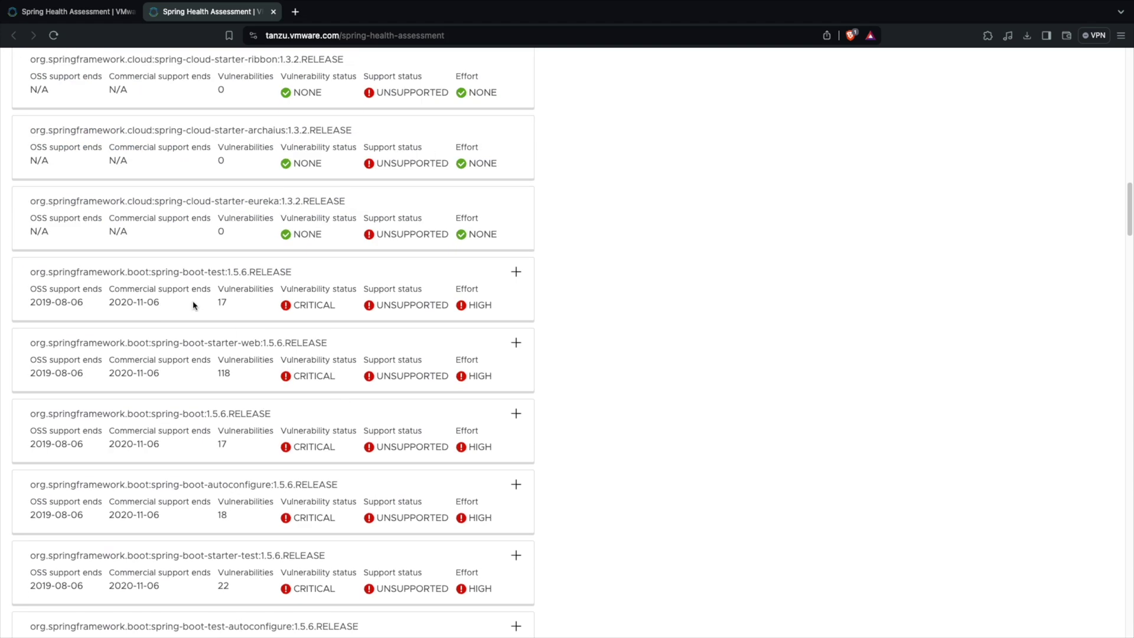
scroll(351, 282, "down", 9)
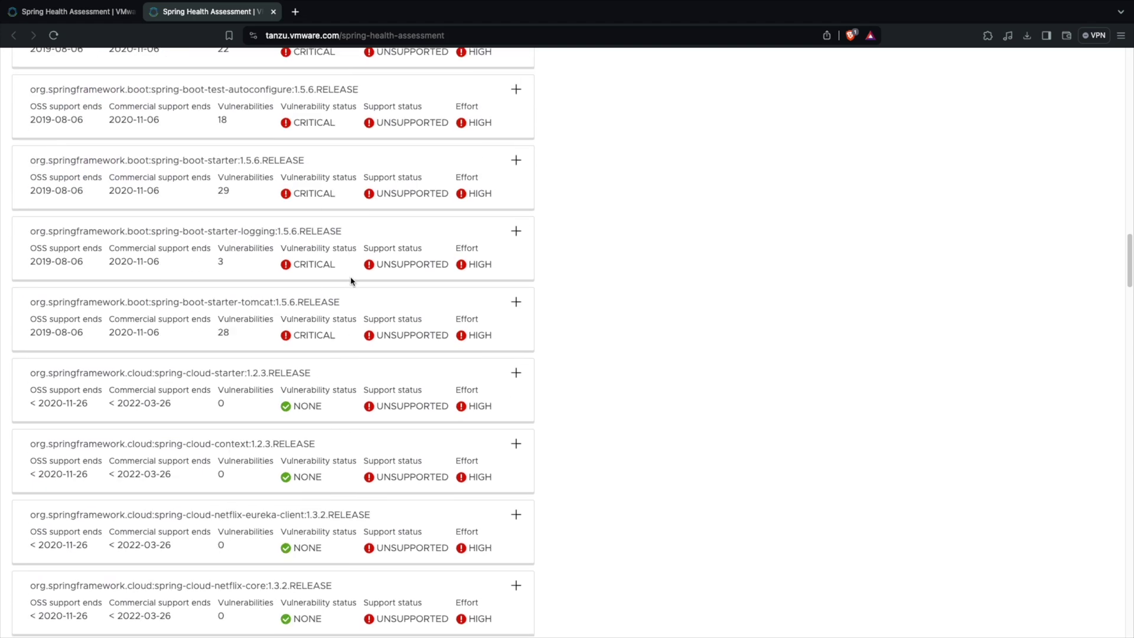
scroll(351, 281, "down", 2)
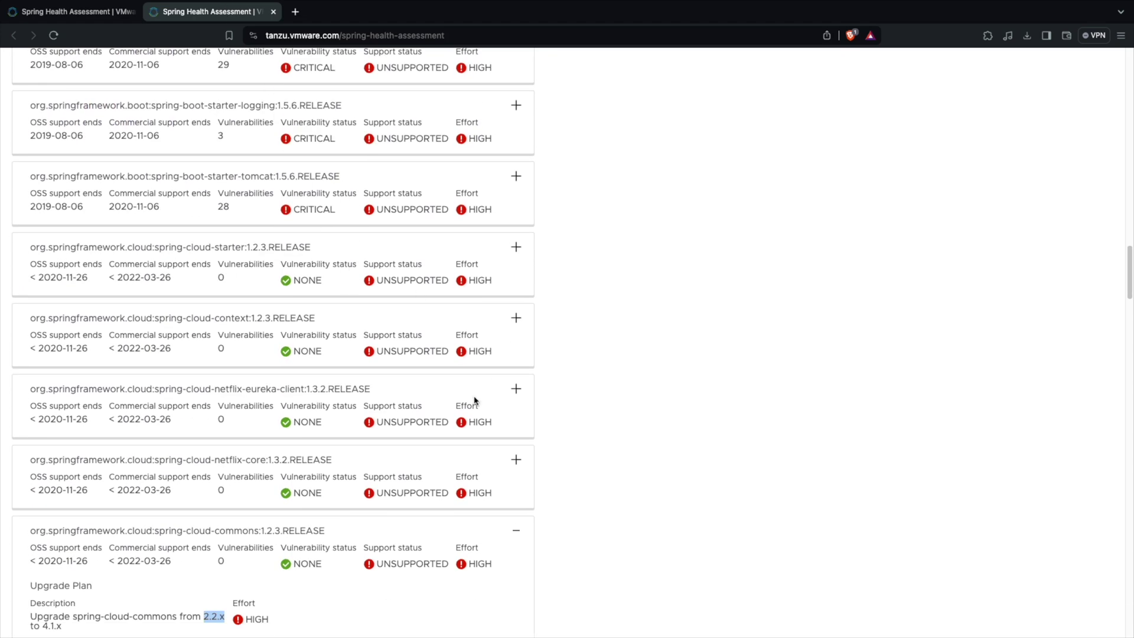
scroll(466, 428, "down", 8)
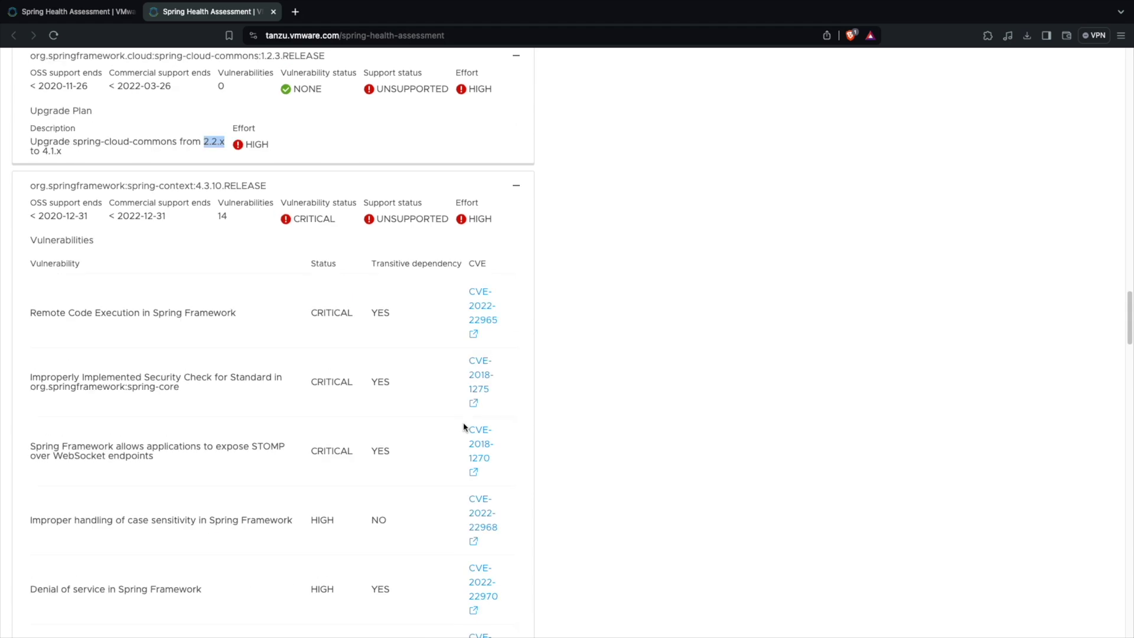
left_click(516, 186)
left_click(516, 257)
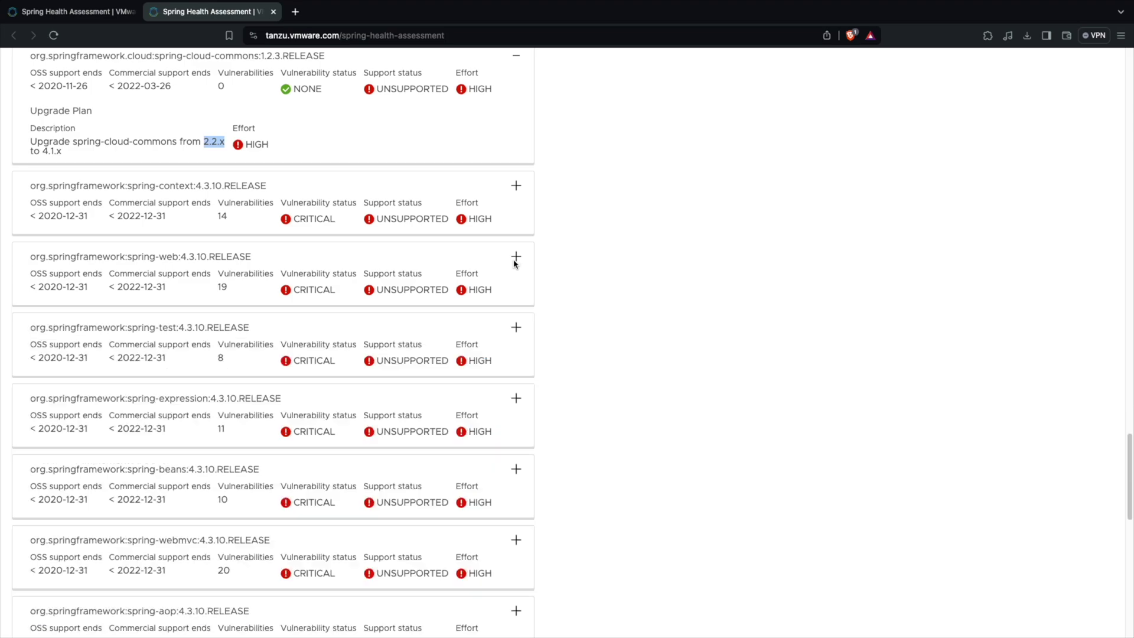
scroll(532, 436, "down", 10)
scroll(532, 437, "up", 9)
scroll(531, 437, "down", 4)
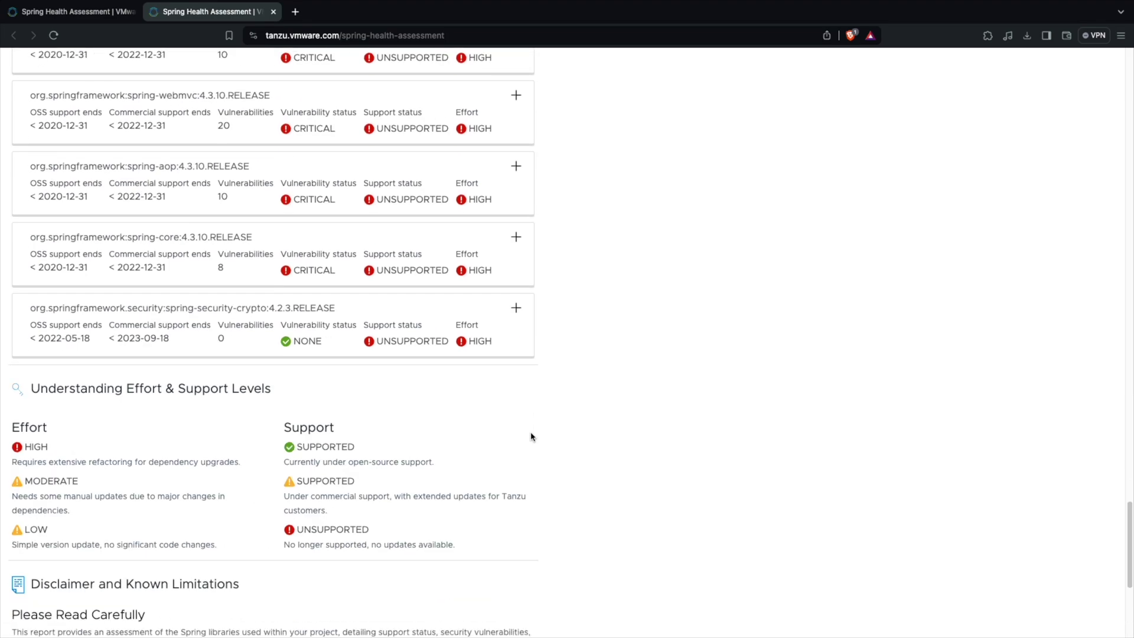
scroll(532, 437, "up", 15)
scroll(532, 436, "down", 14)
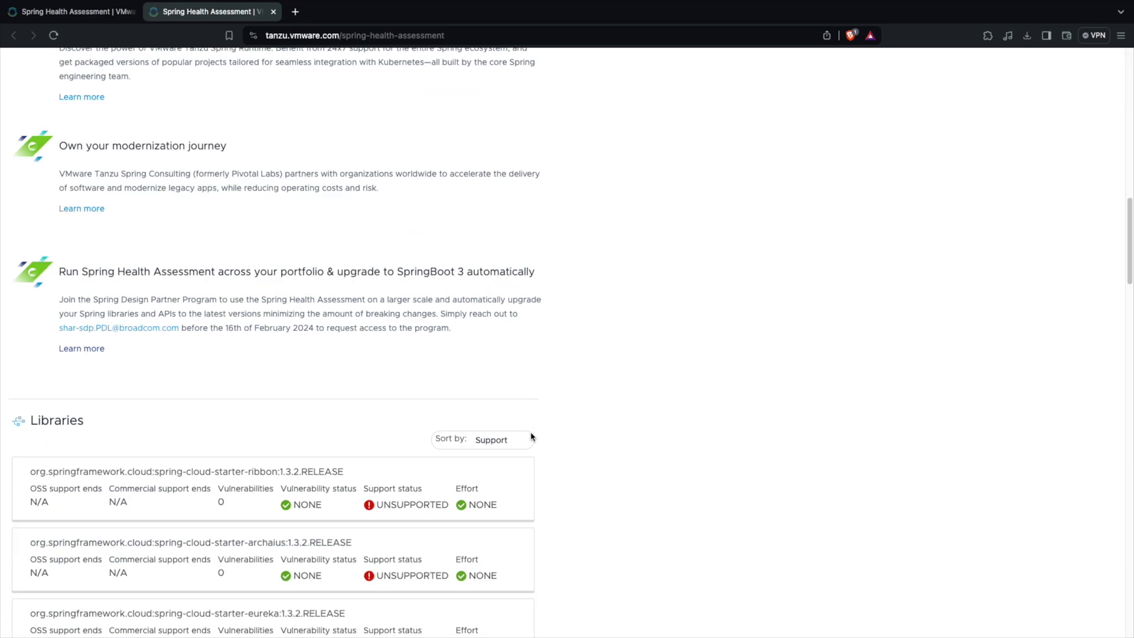
scroll(532, 435, "up", 8)
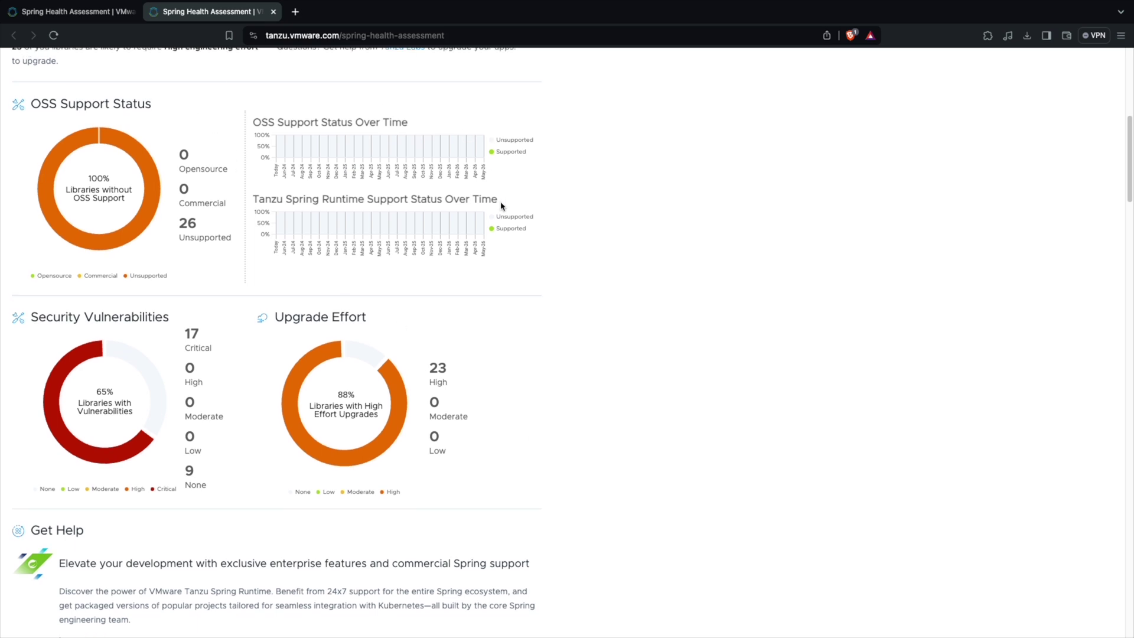